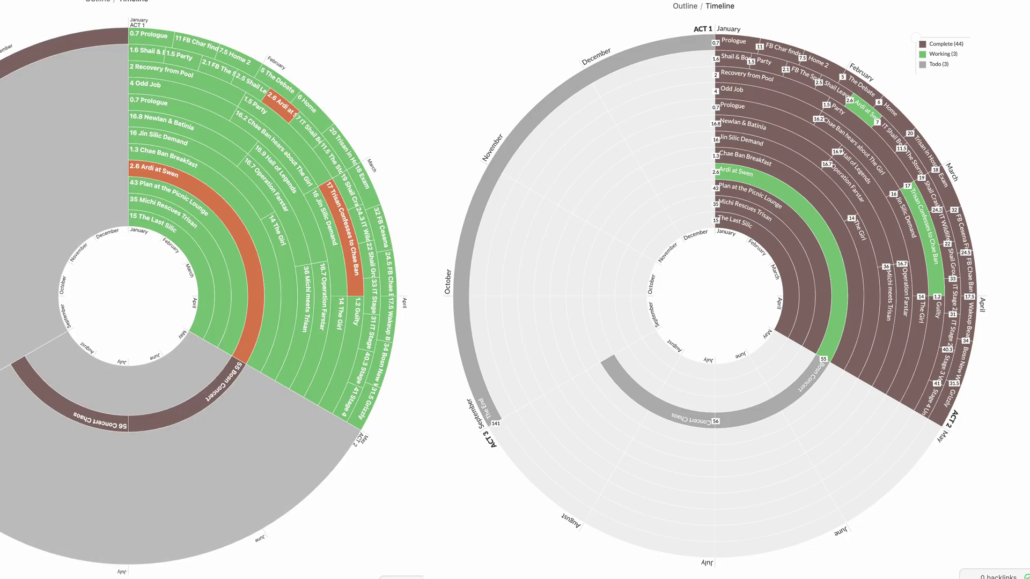
Step: Preview scene synopses on the radial timeline, then bring up the Scenes base table of 107 notes
mouse_move(918, 142)
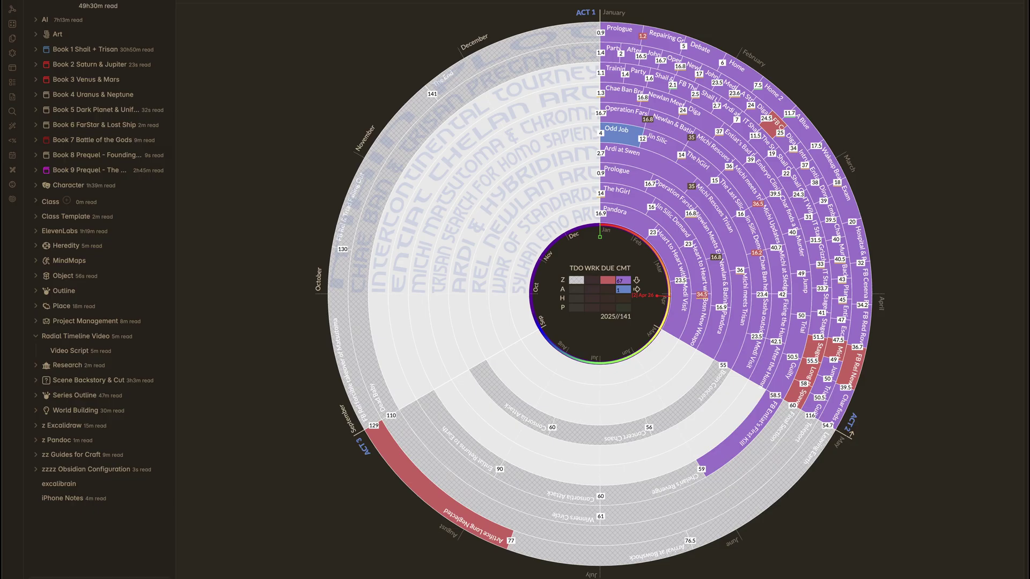
mouse_move(697, 118)
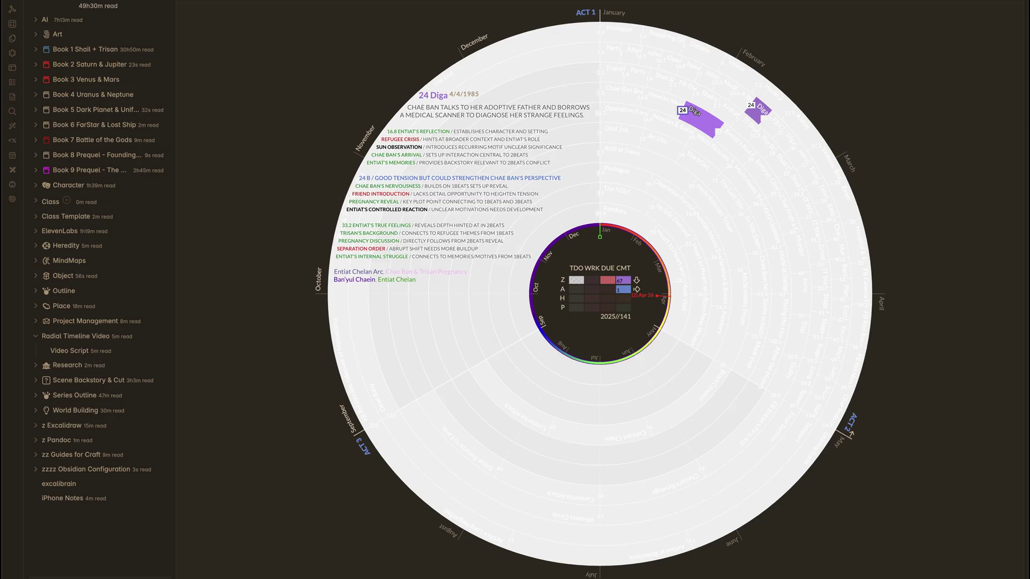
mouse_move(668, 39)
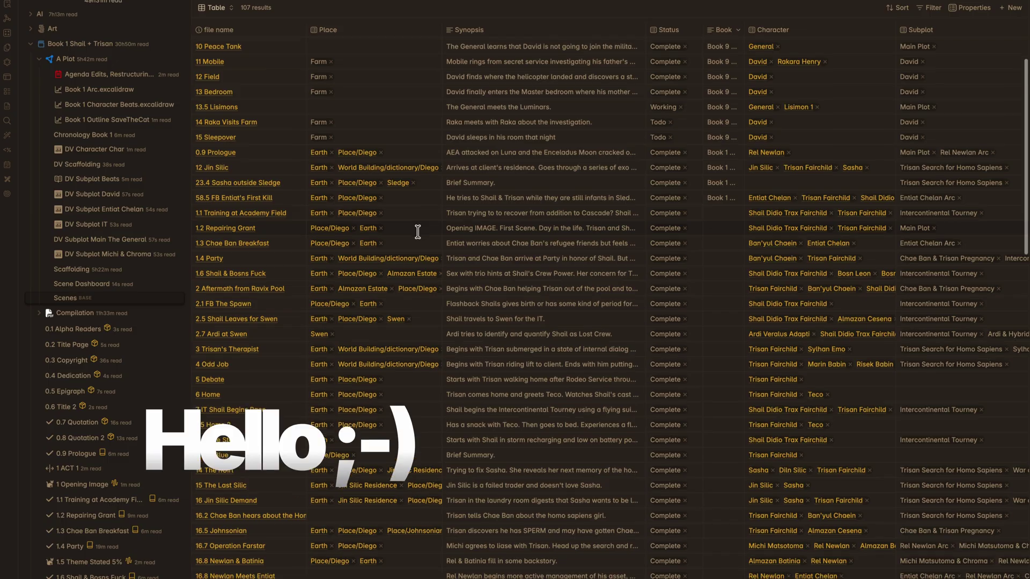
Step: Scroll through the scene table down to its last row
scroll(418, 231, "down", 3)
scroll(417, 231, "down", 3)
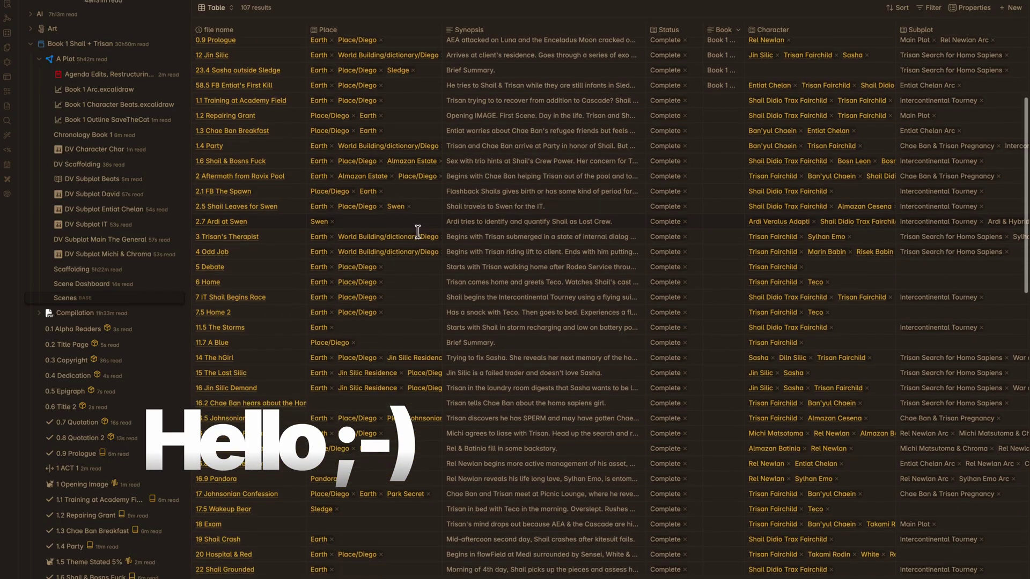
scroll(417, 231, "down", 5)
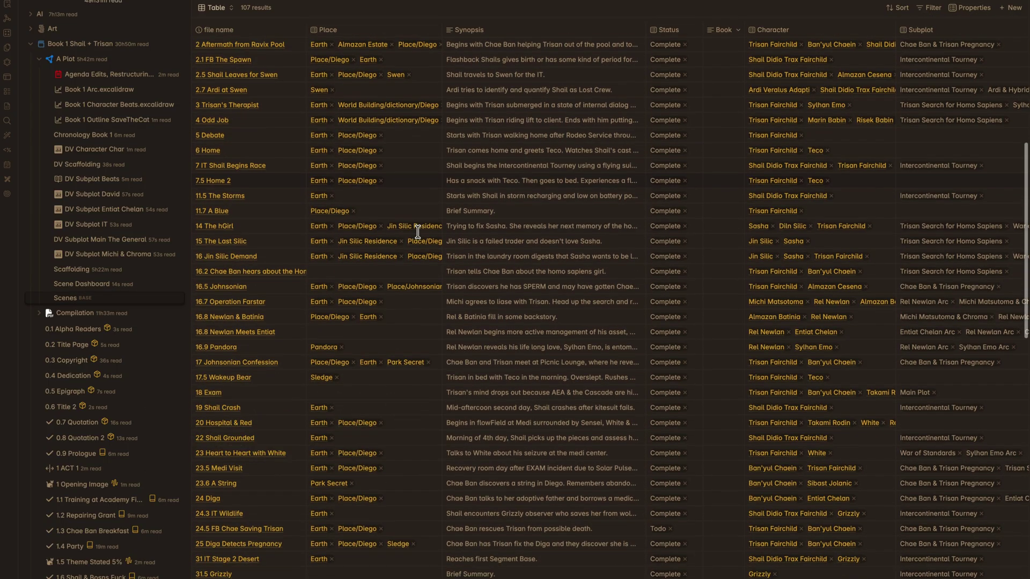
scroll(417, 232, "down", 5)
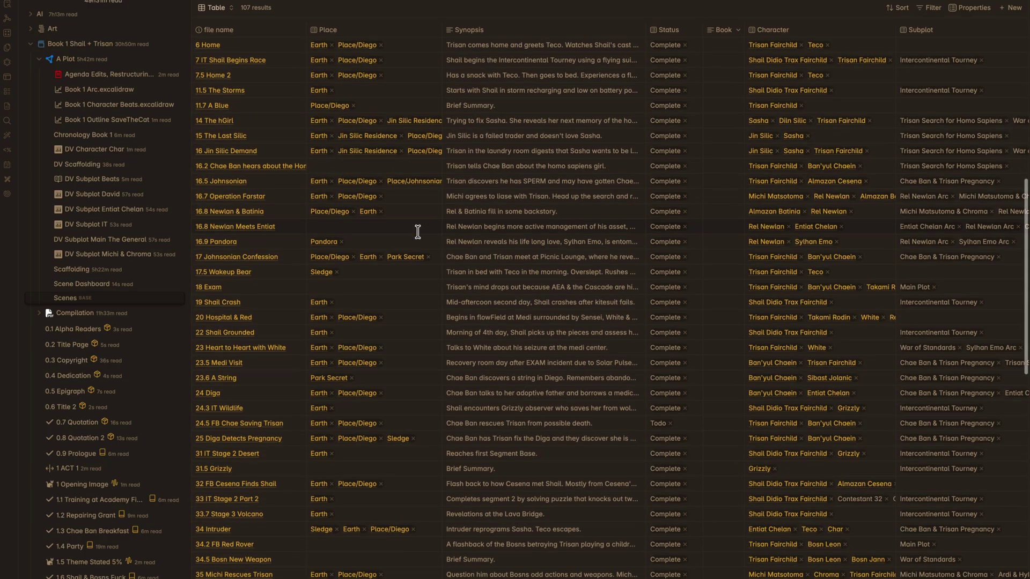
scroll(417, 232, "down", 5)
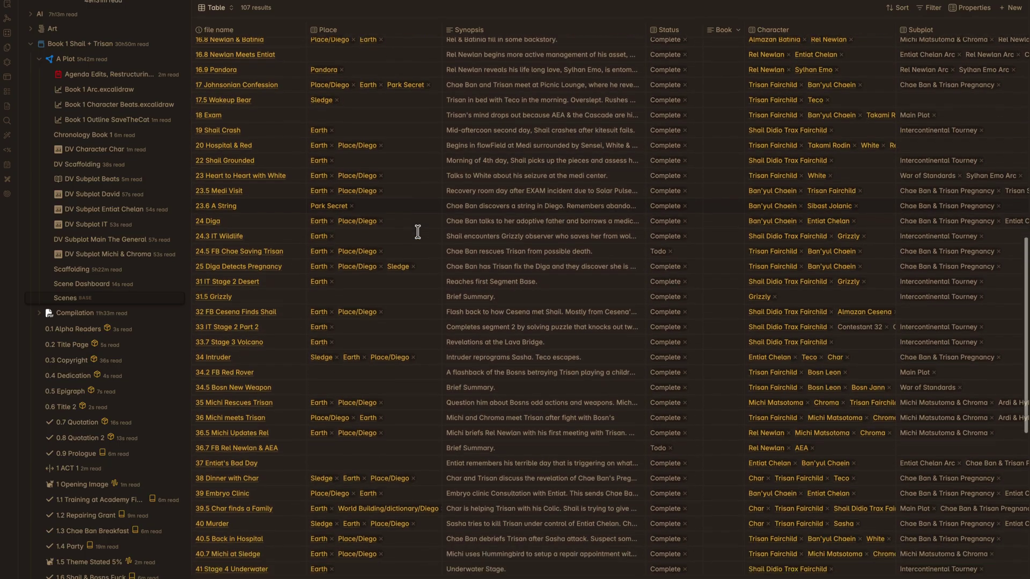
scroll(417, 231, "down", 5)
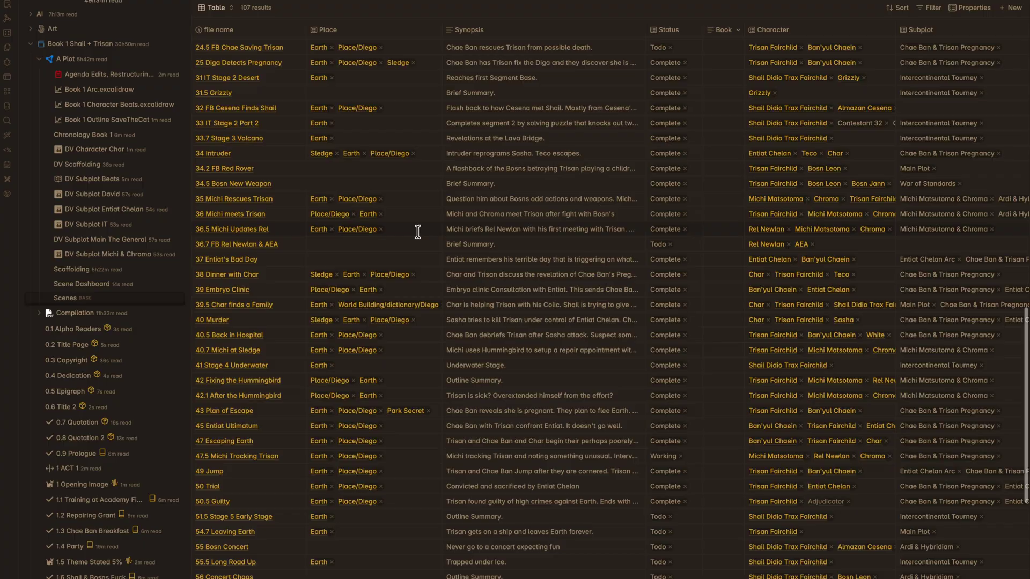
scroll(417, 232, "down", 5)
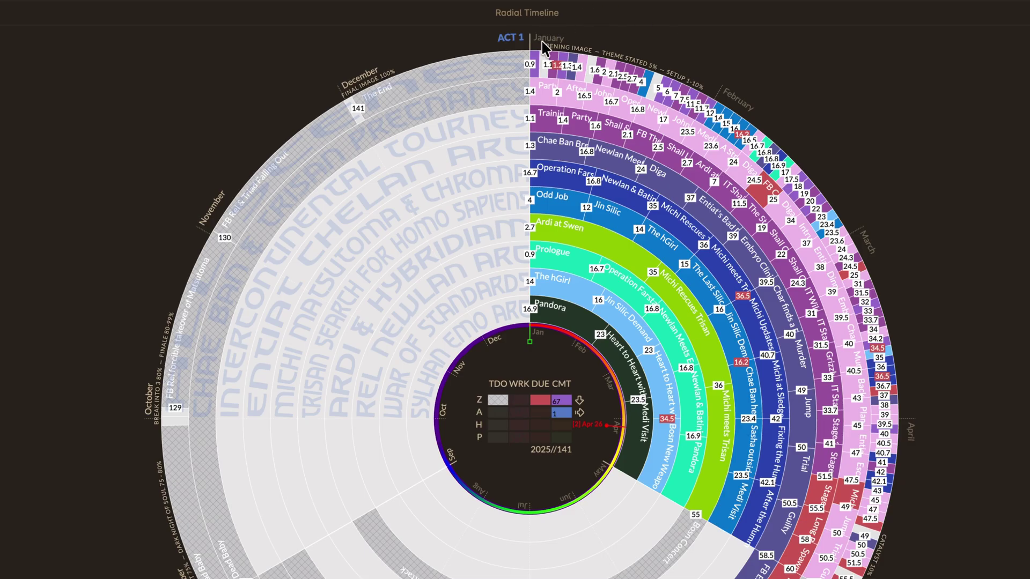
Step: Show the Opening Image beat's description at the top of the radial timeline
mouse_move(547, 70)
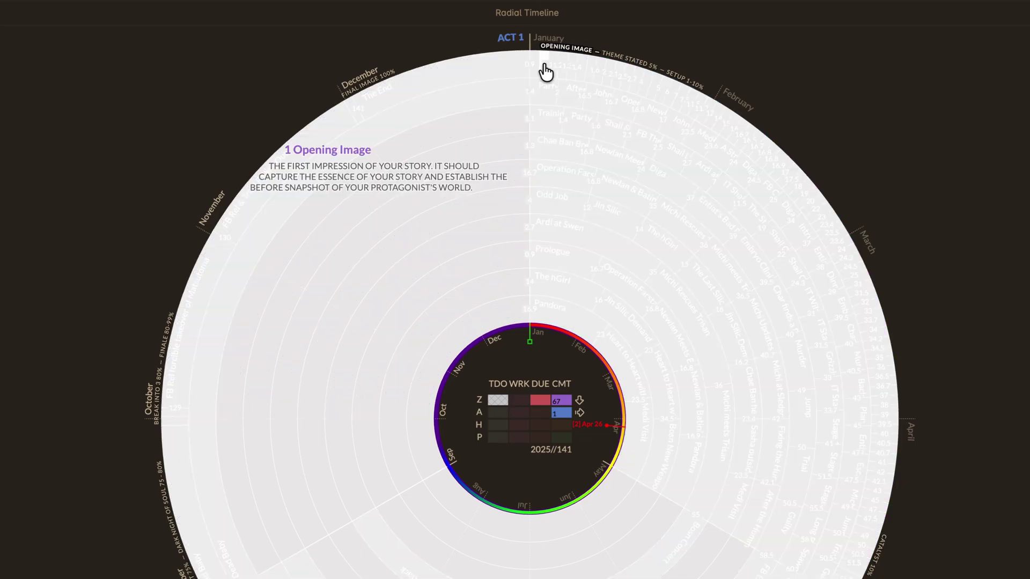
left_click(534, 63)
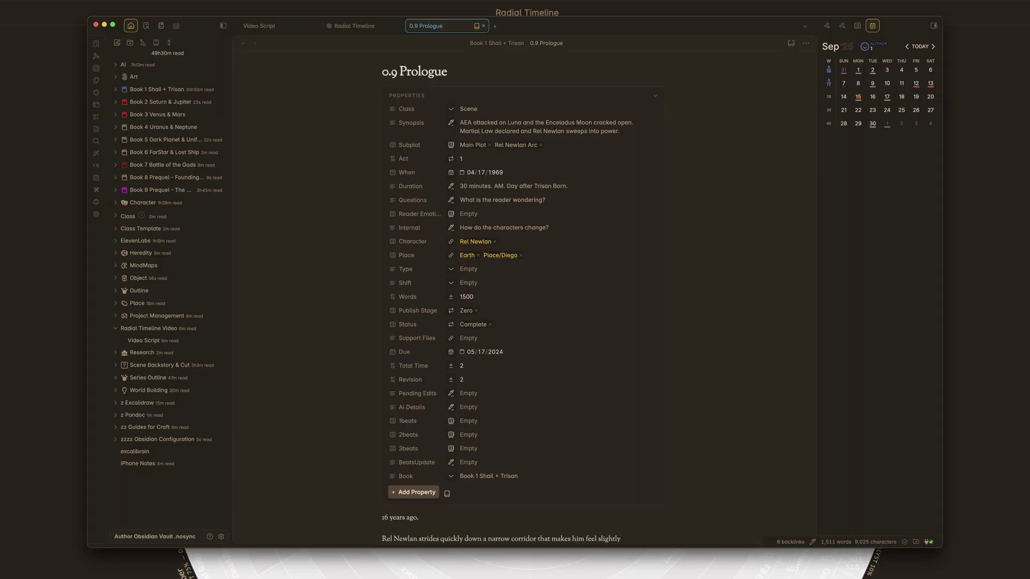
key("super+w")
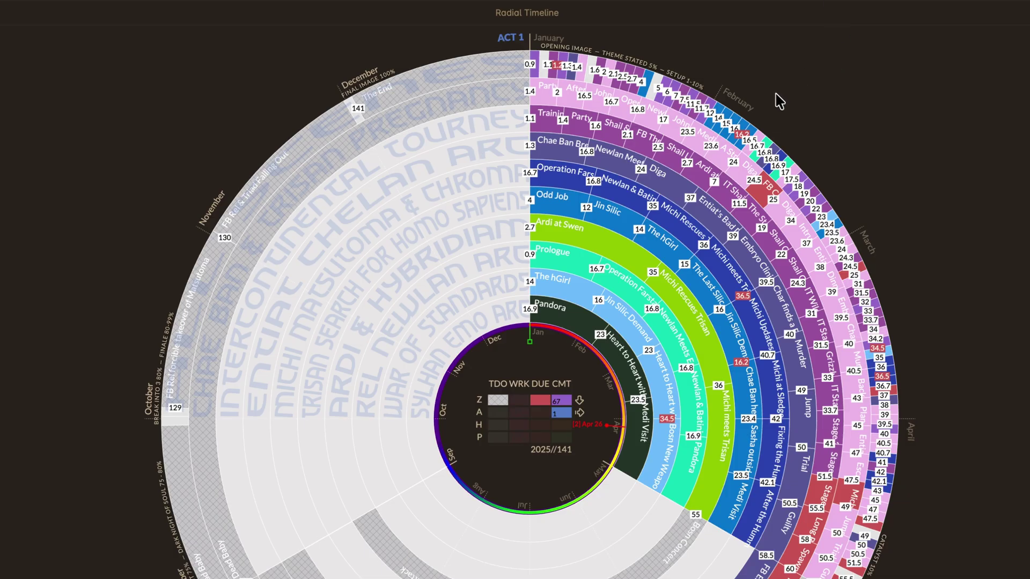
mouse_move(745, 132)
mouse_move(827, 217)
mouse_move(672, 175)
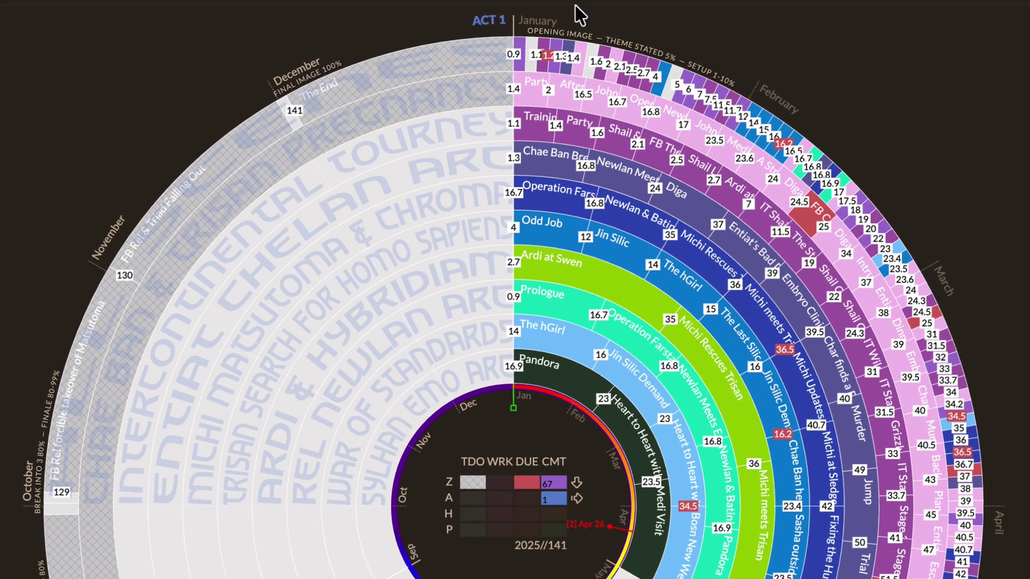
mouse_move(570, 56)
mouse_move(731, 120)
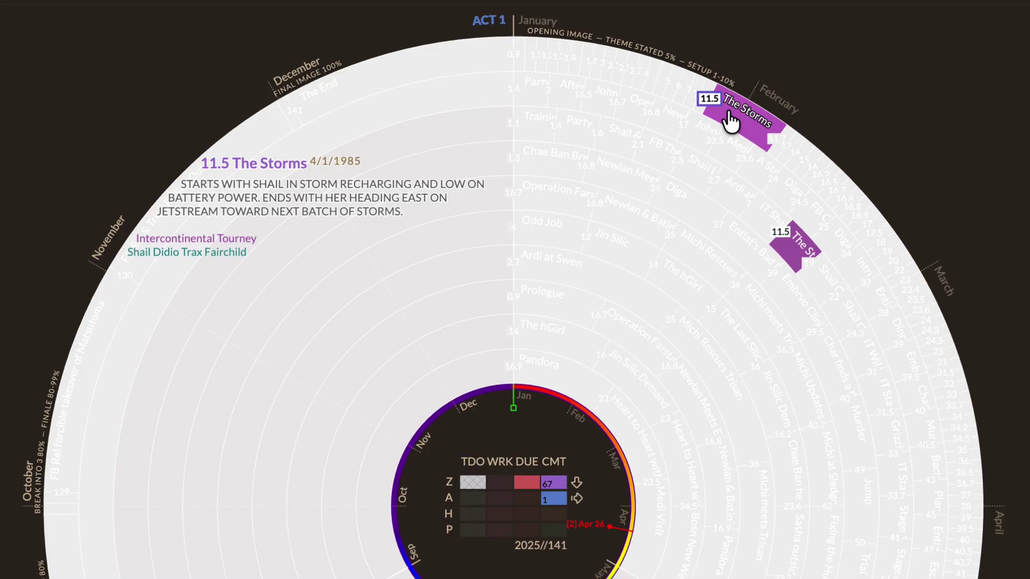
mouse_move(682, 177)
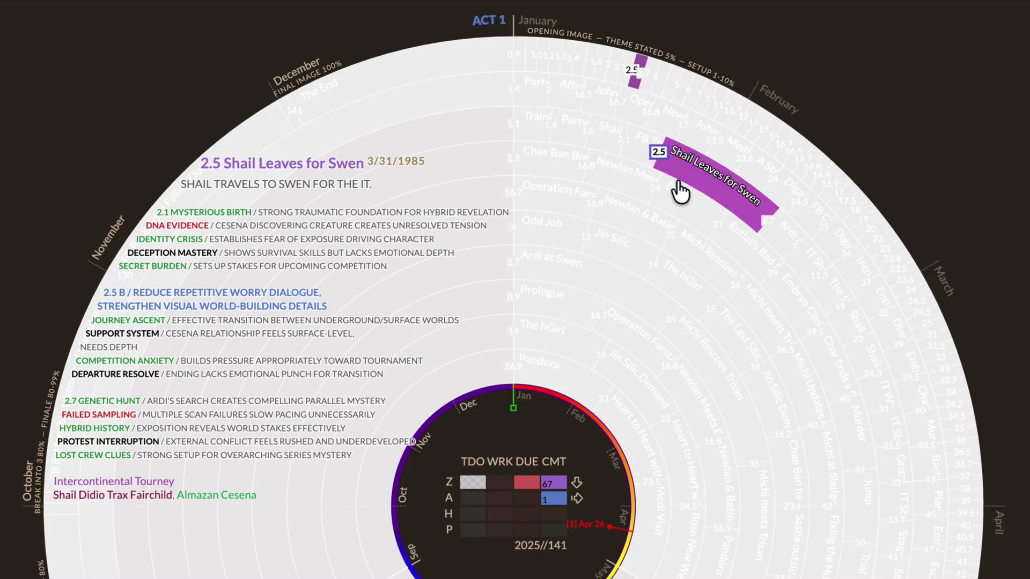
mouse_move(667, 224)
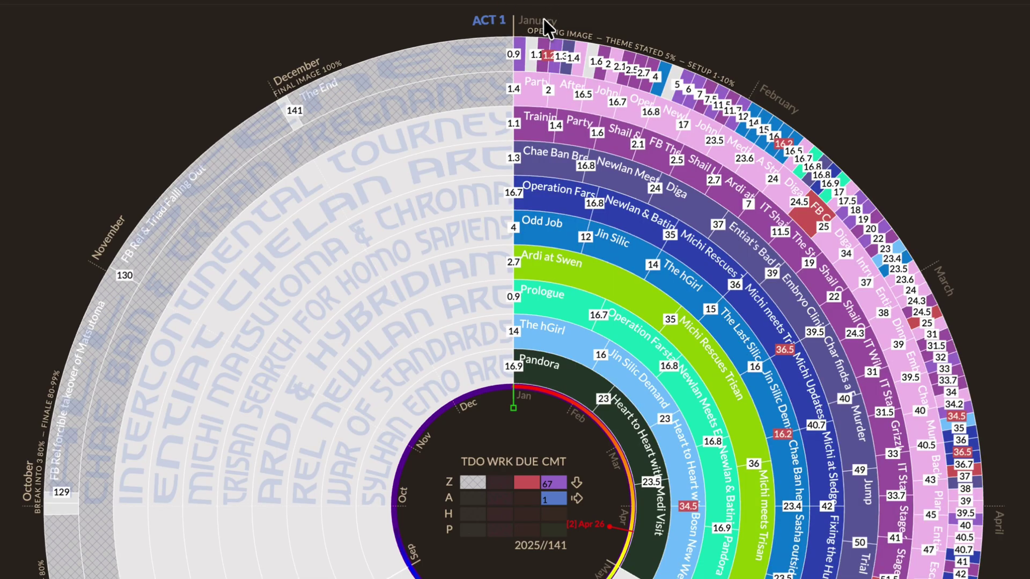
mouse_move(530, 57)
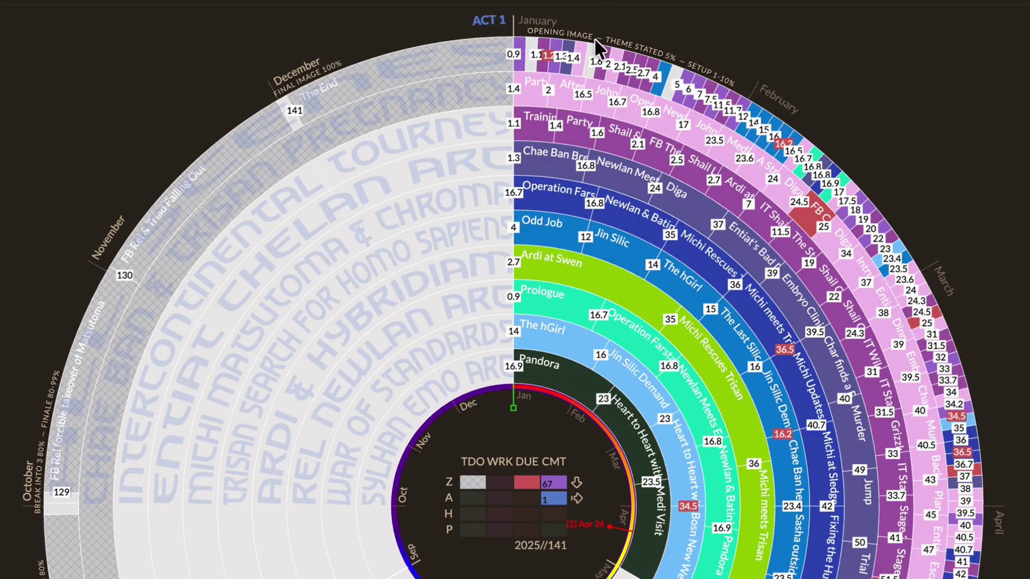
mouse_move(594, 67)
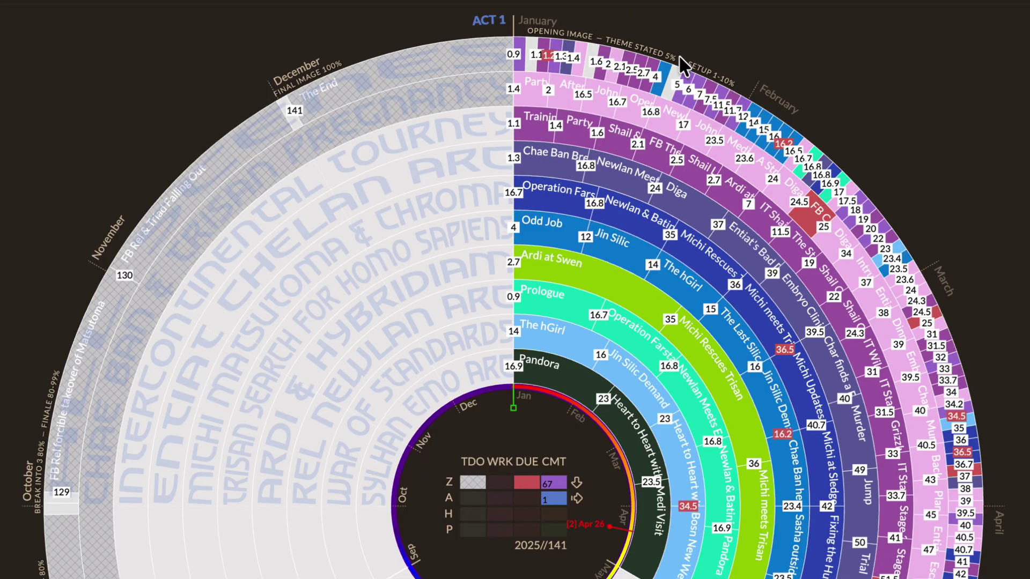
mouse_move(674, 85)
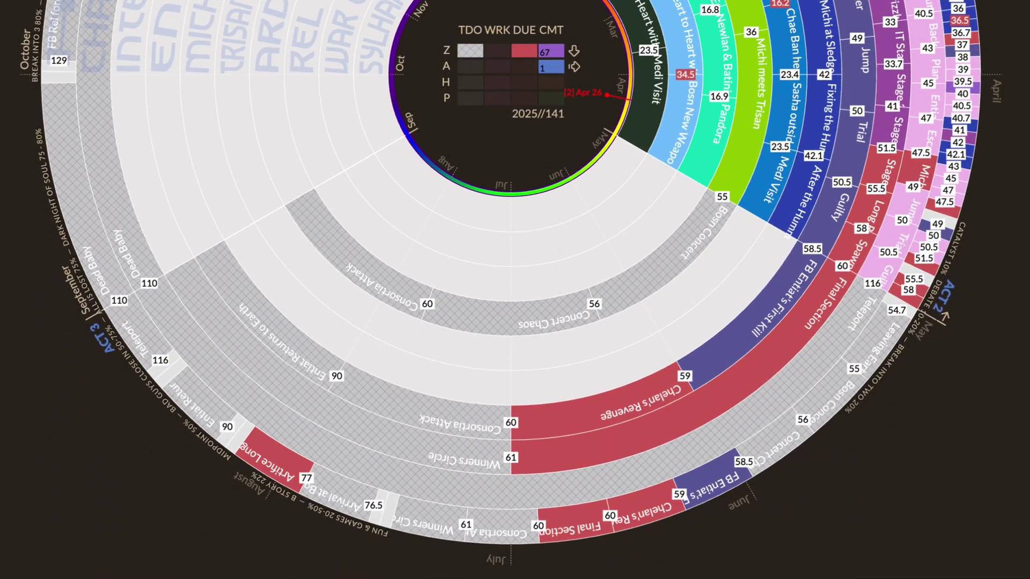
Step: Preview the scenes and beats in the lower half of the radial timeline
mouse_move(946, 230)
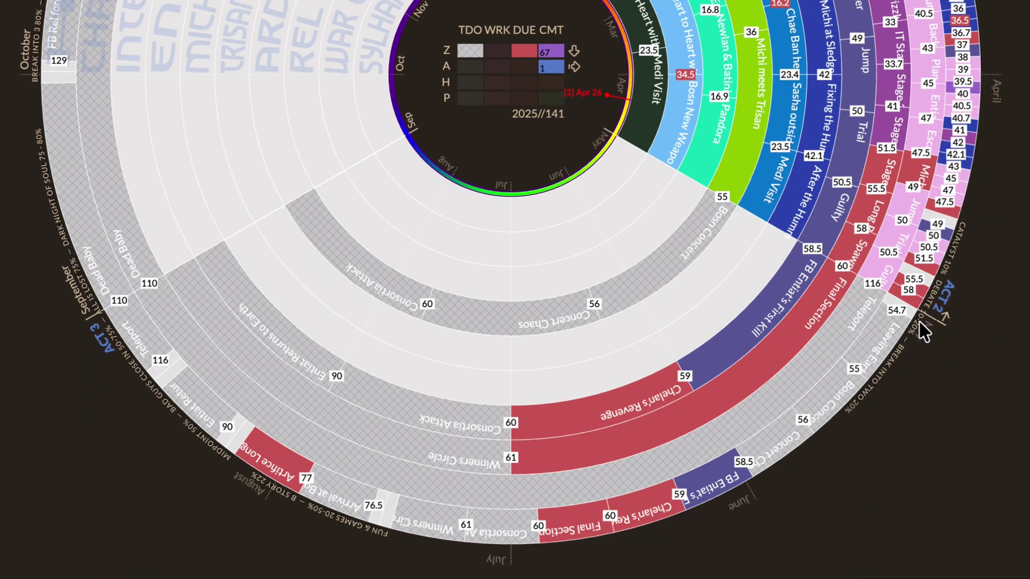
mouse_move(908, 320)
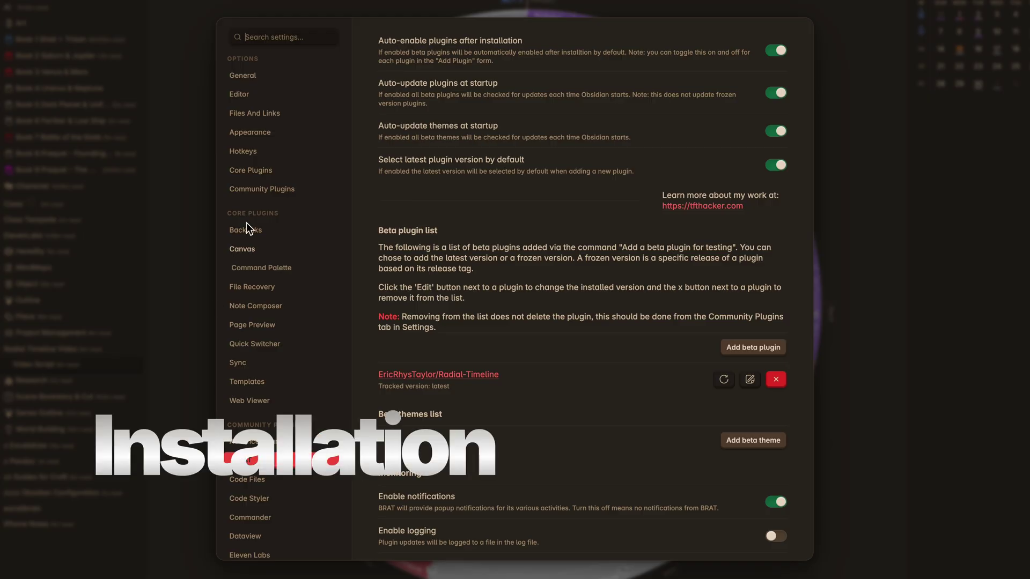
Step: Look over the installed community plugins and catalogue, then bring up the BRAT plugin settings
left_click(268, 191)
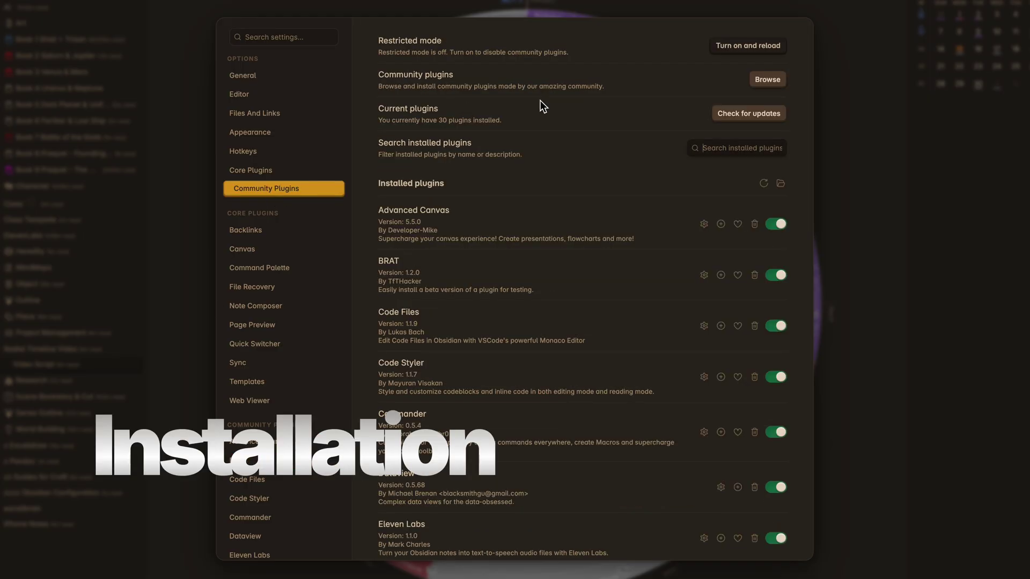
left_click(769, 81)
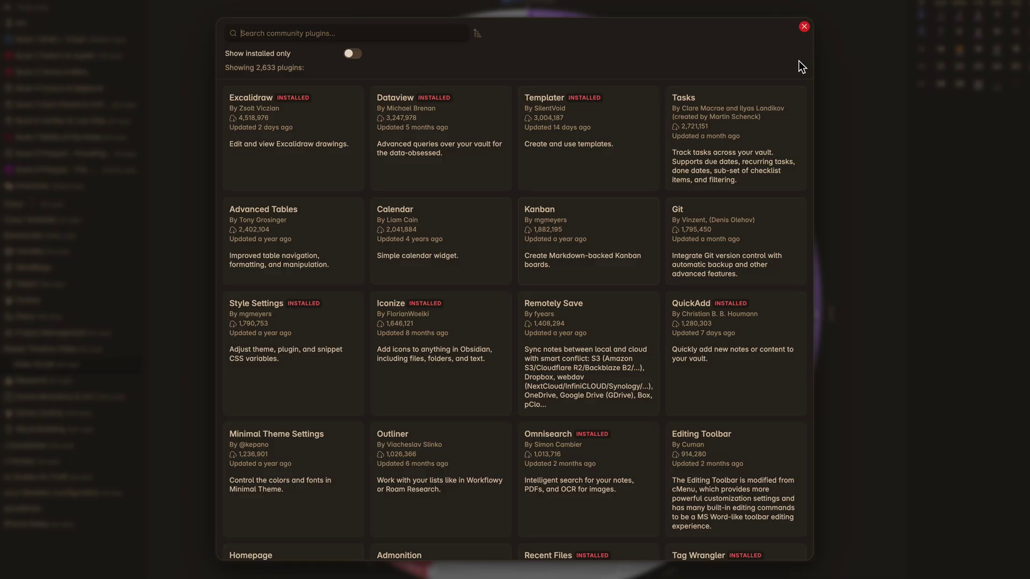
left_click(803, 26)
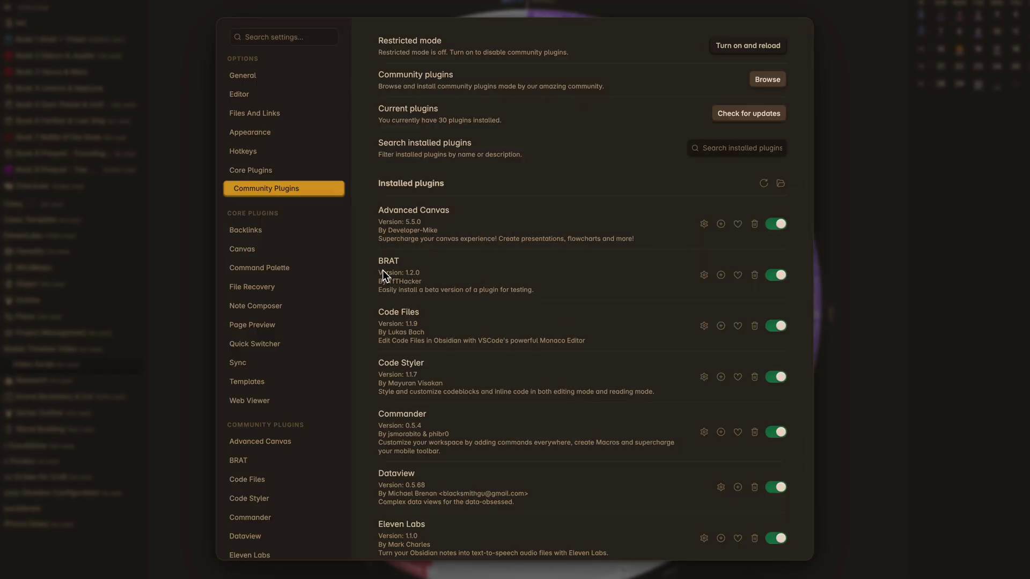
left_click(704, 275)
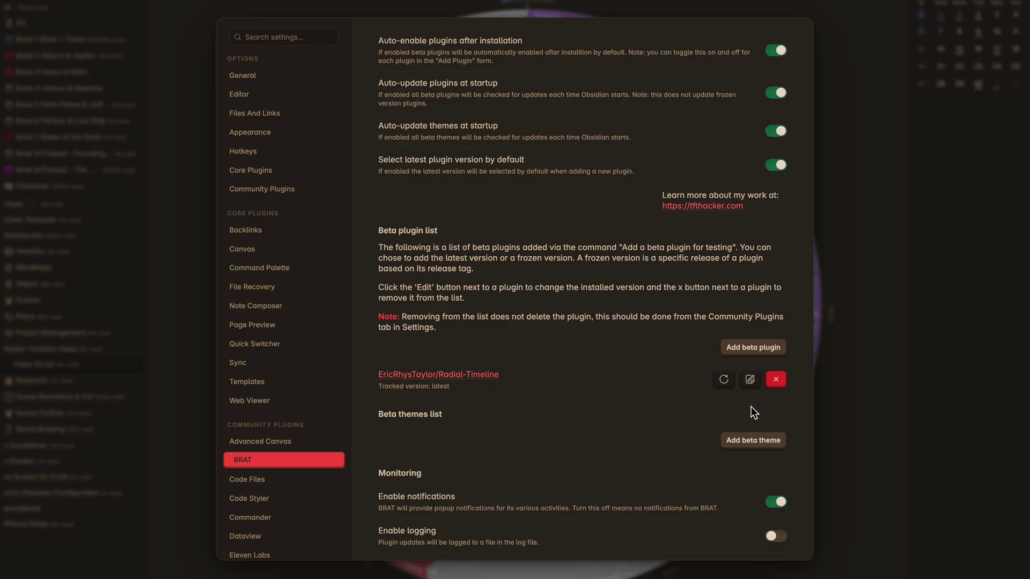
Step: Keep the Radial-Timeline beta plugin pinned to its latest version
left_click(749, 379)
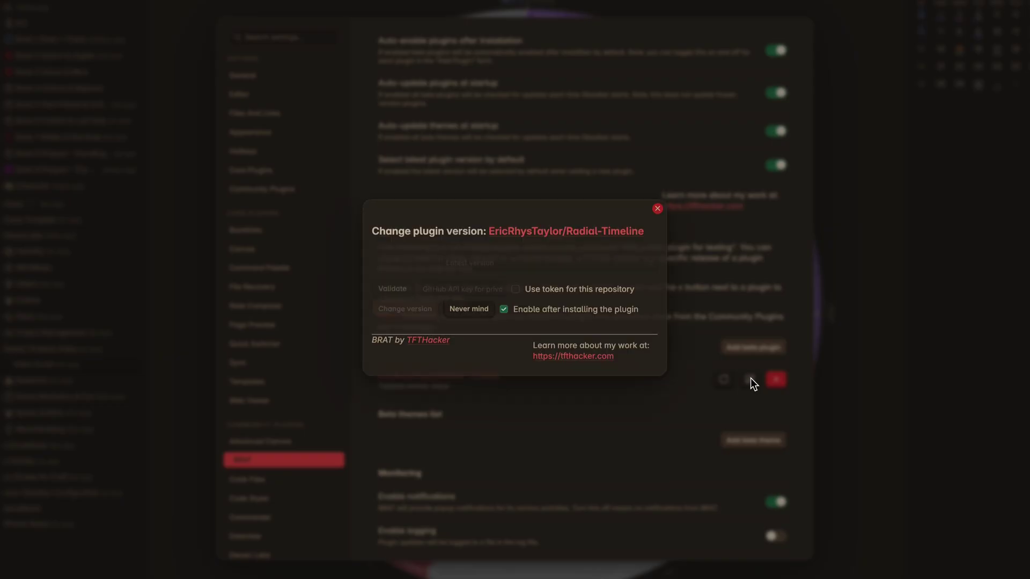
left_click(514, 264)
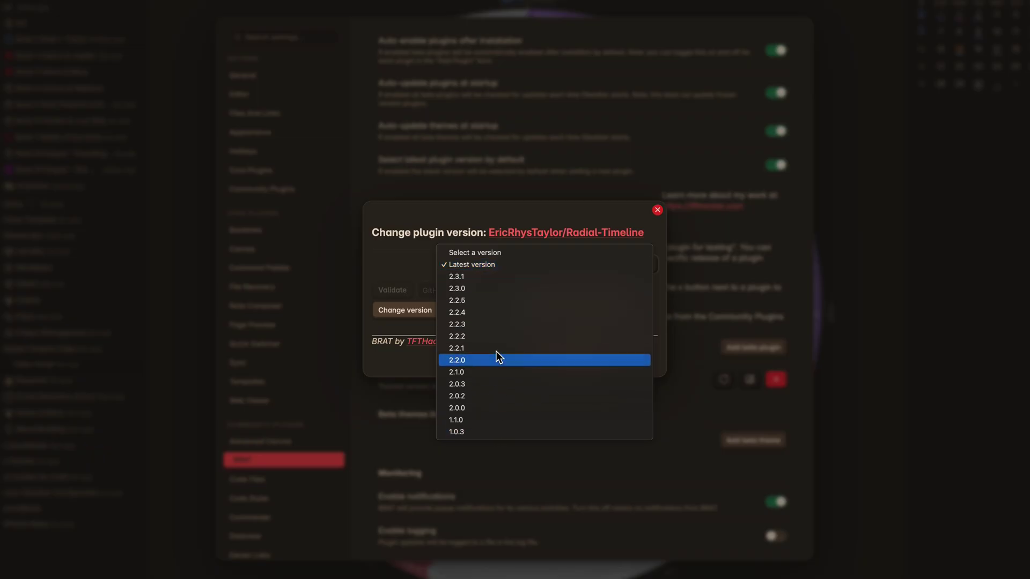
left_click(492, 266)
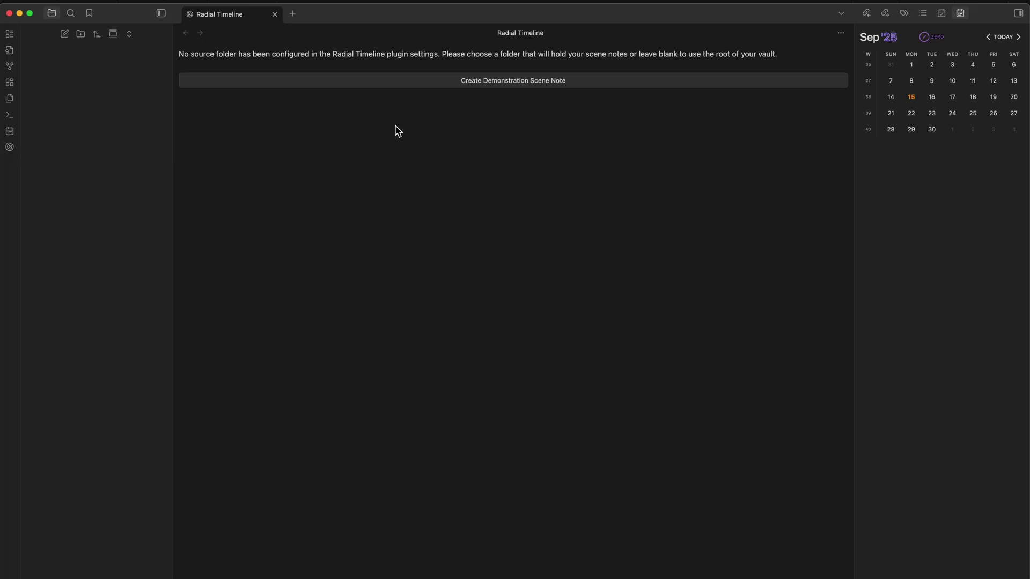
Step: Create the demonstration scene note and open '1 Test Scene' from its timeline segment
left_click(578, 84)
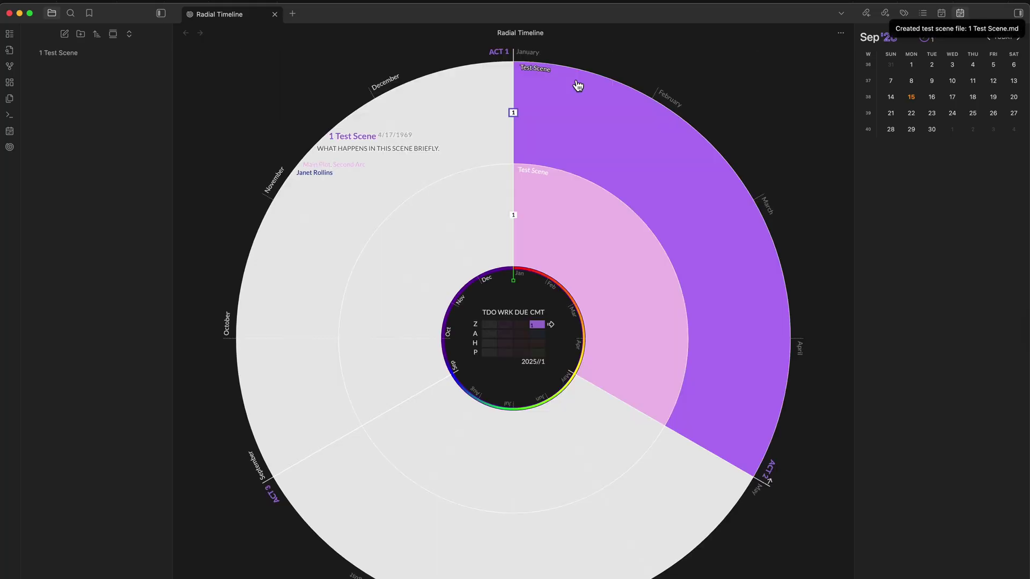
left_click(578, 85)
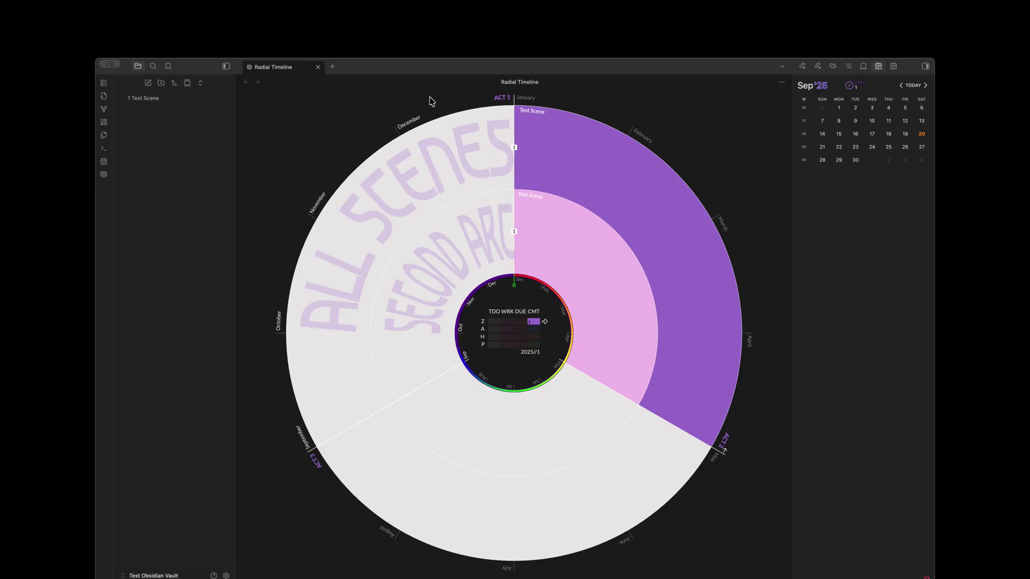
mouse_move(517, 112)
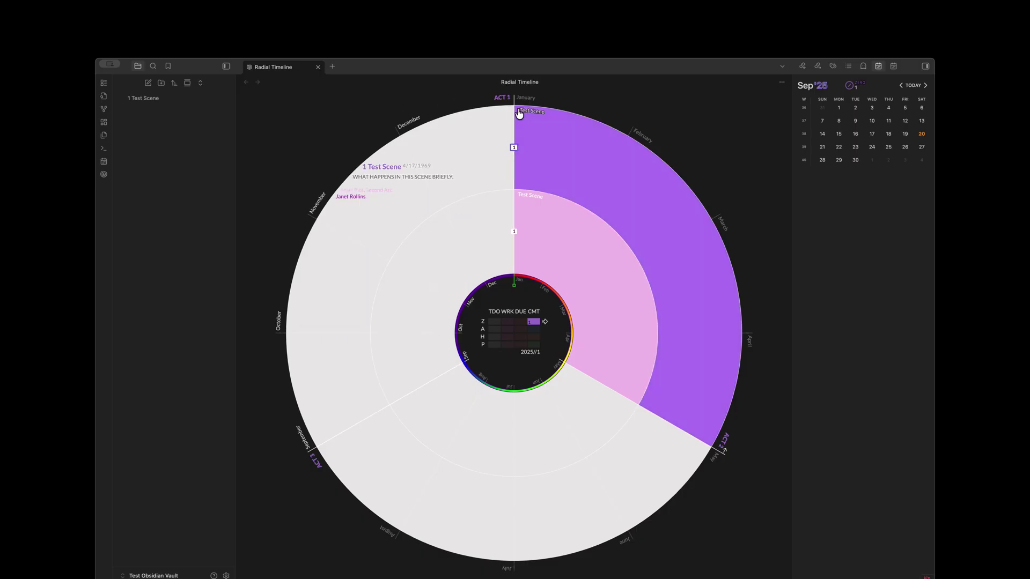
Step: Fill the test scene's Pending Edits property with 'text' and check its timeline marker
left_click(542, 142)
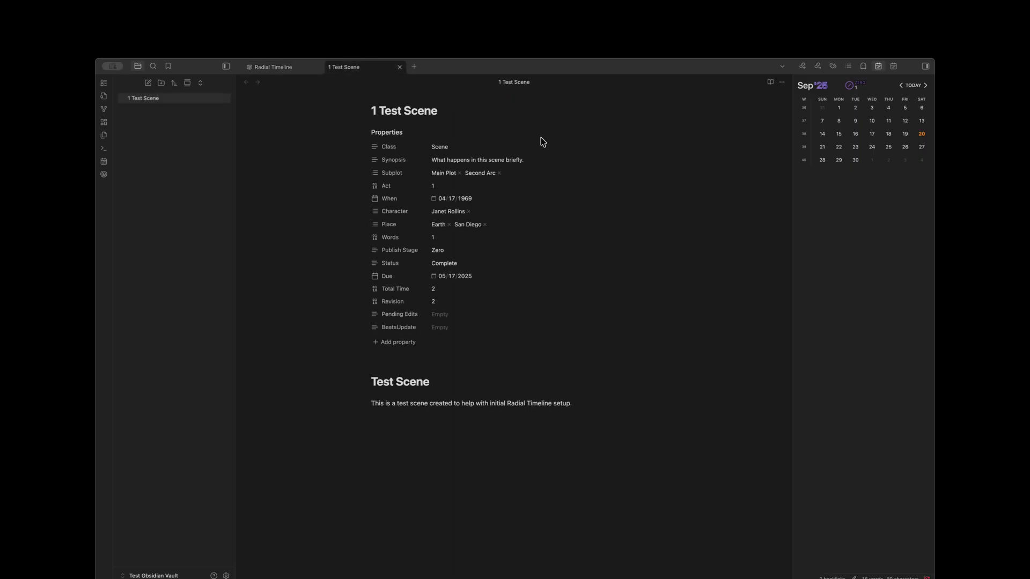
left_click(276, 68)
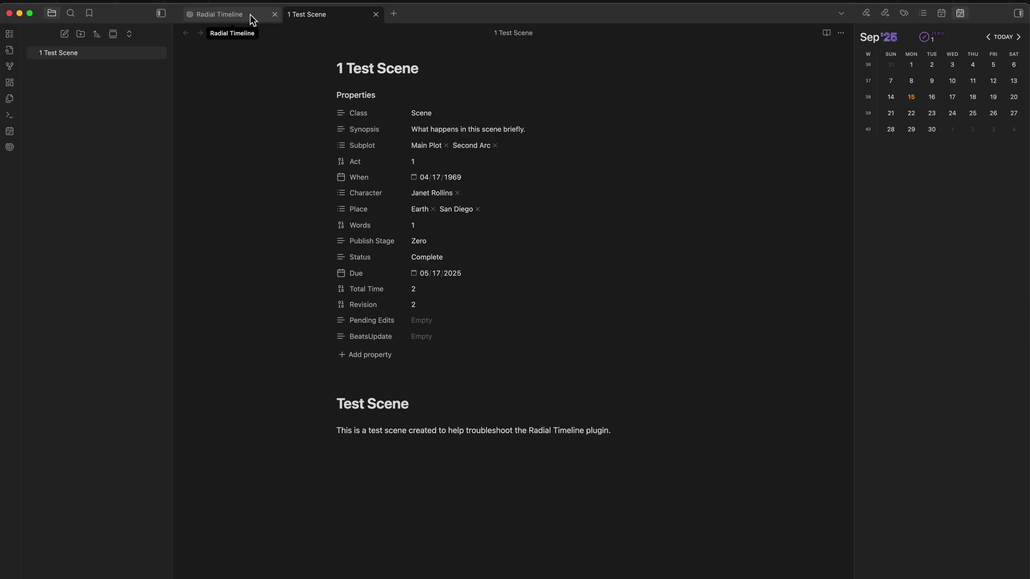
left_click(435, 322)
type("text")
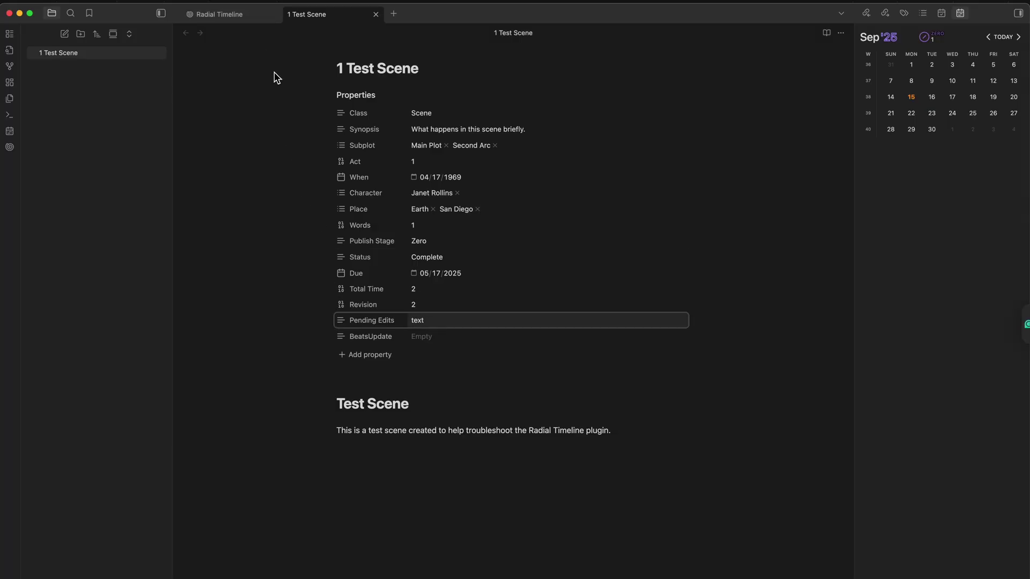
left_click(236, 16)
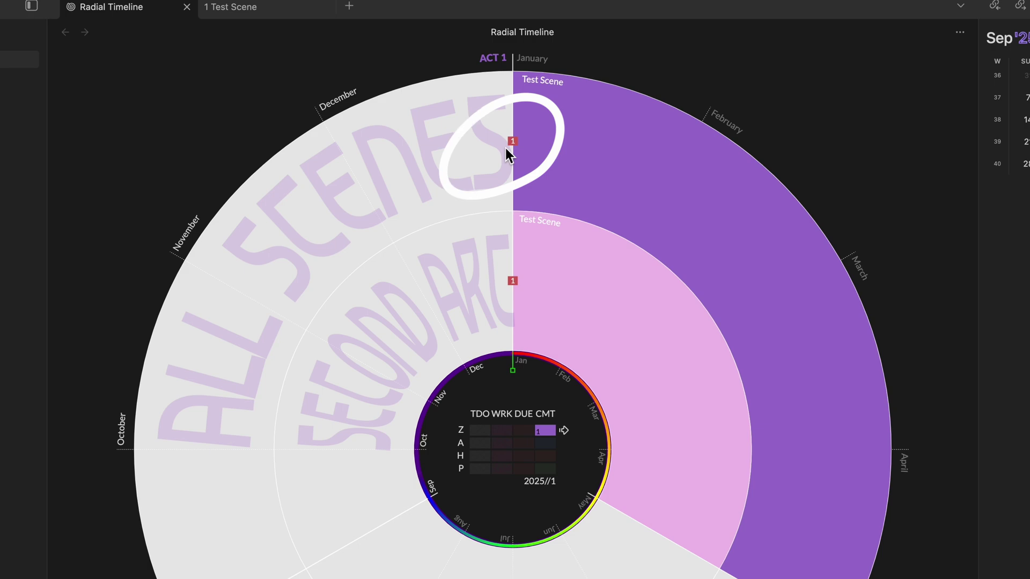
Step: Change the test scene's Publish Stage to Author
left_click(505, 148)
left_click(397, 313)
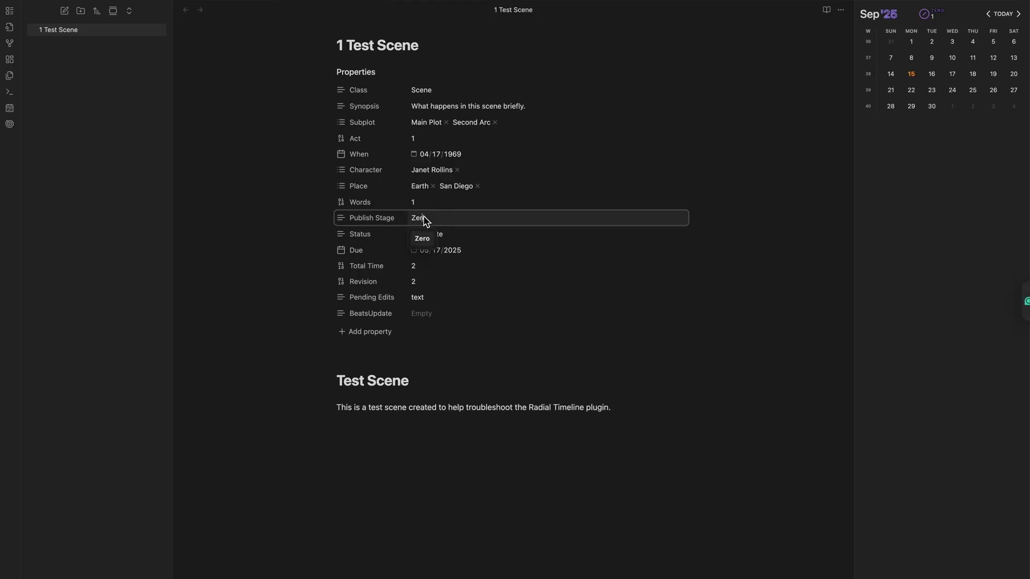
type("Author")
key("Return")
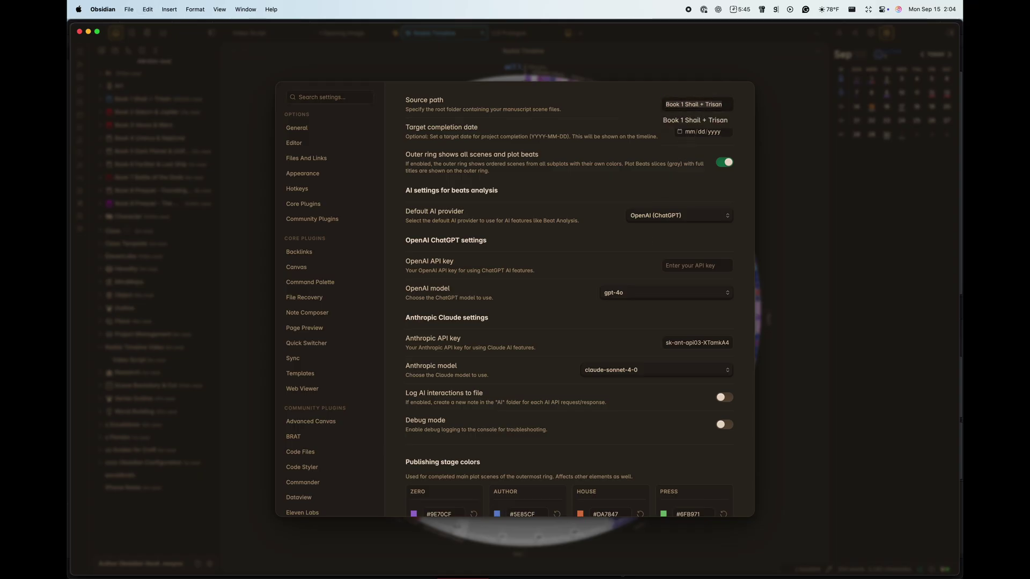
Step: Replace the source path with the 'Book 9 Prequel - The General' folder and close settings
left_click(696, 104)
key("super+a")
type("Boo")
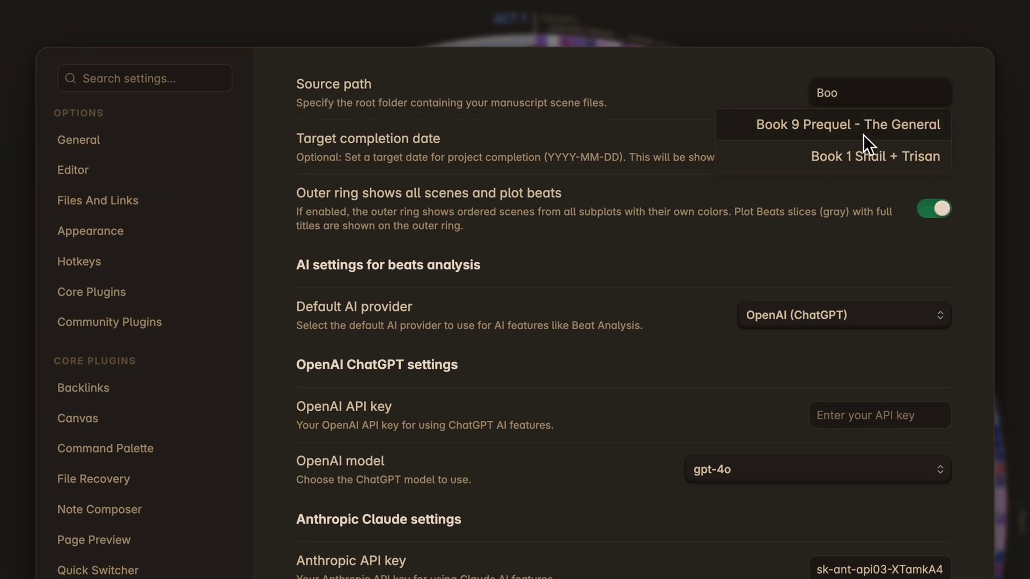
left_click(860, 130)
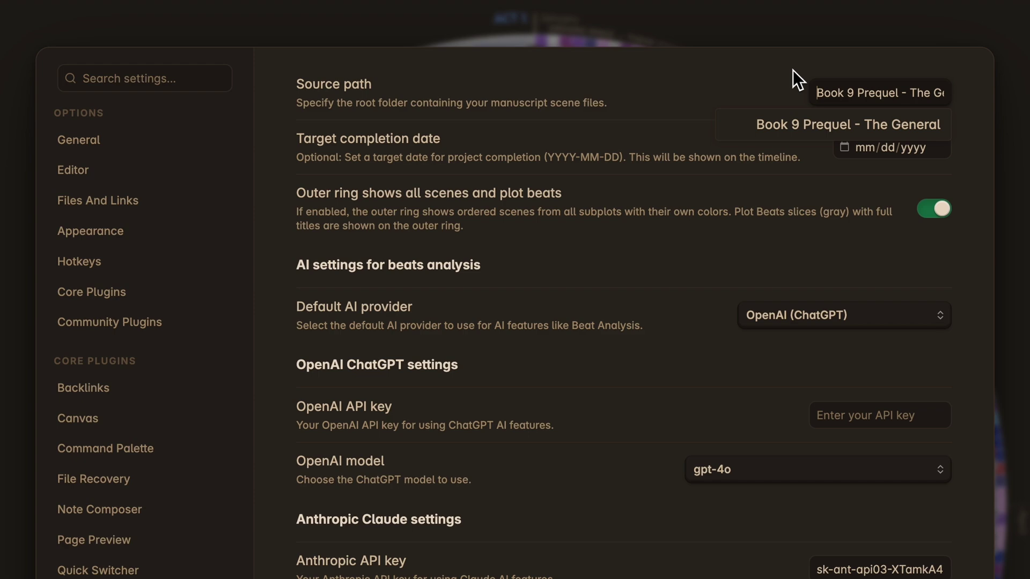
key("Escape")
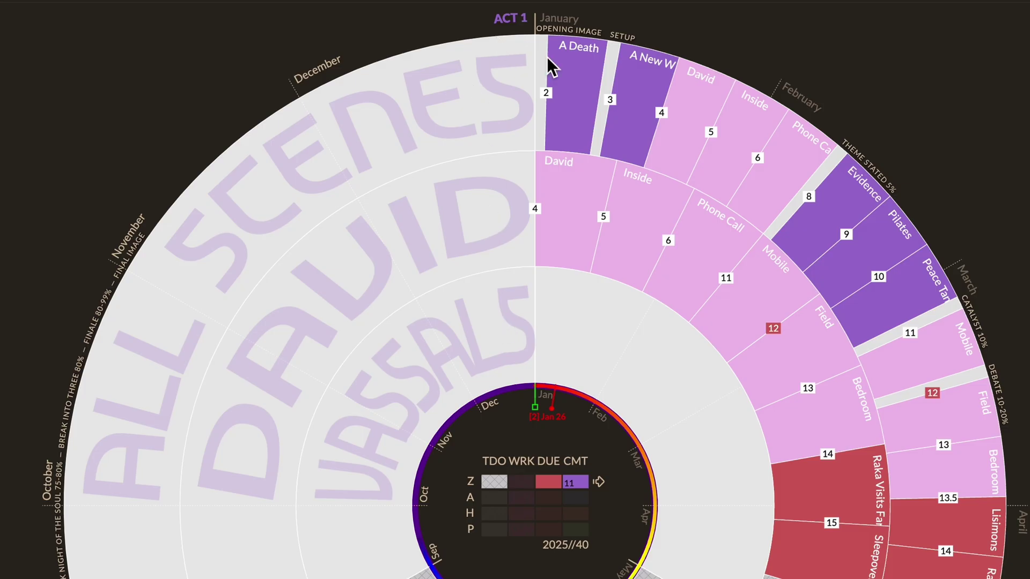
mouse_move(554, 60)
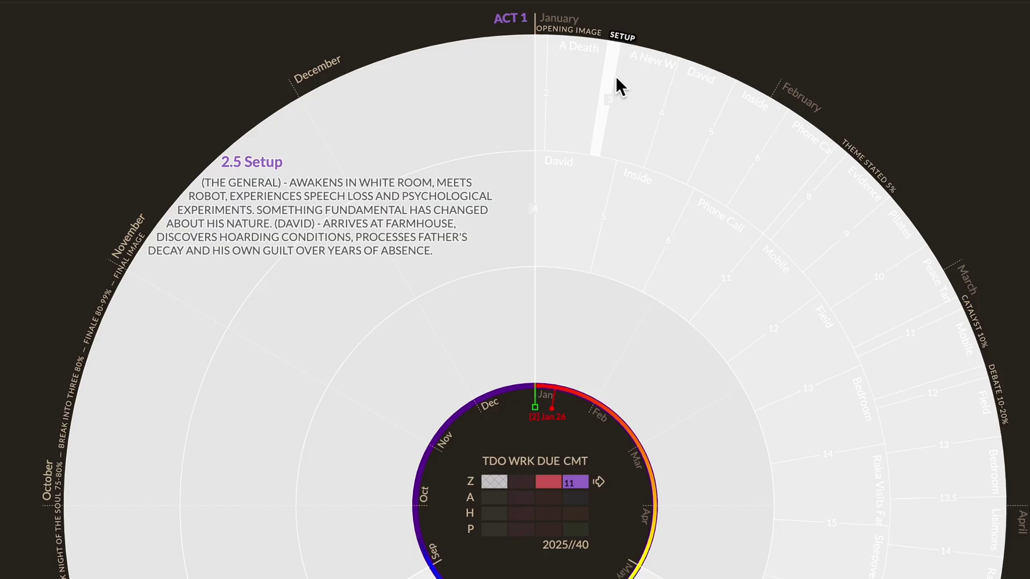
mouse_move(692, 91)
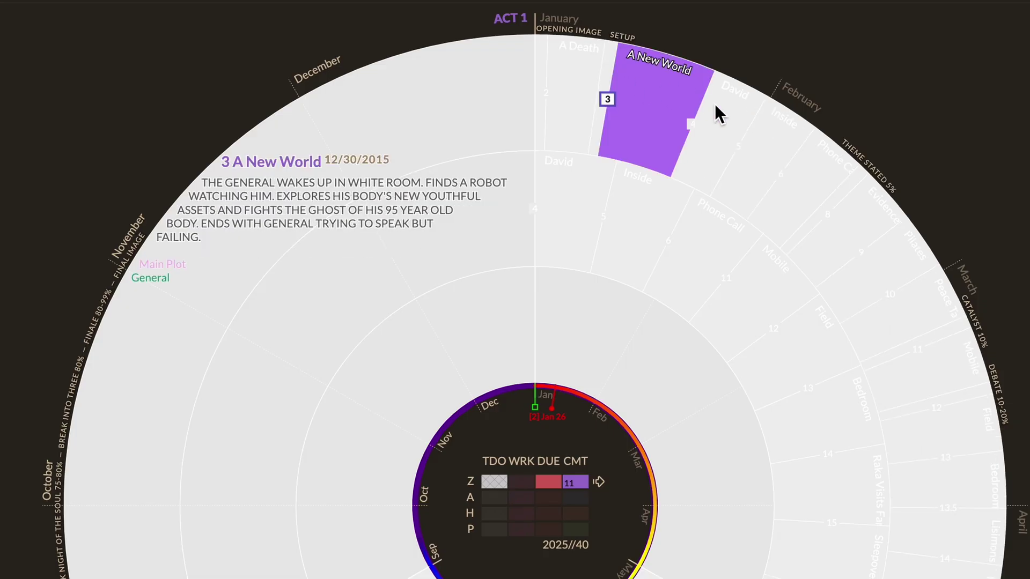
mouse_move(717, 107)
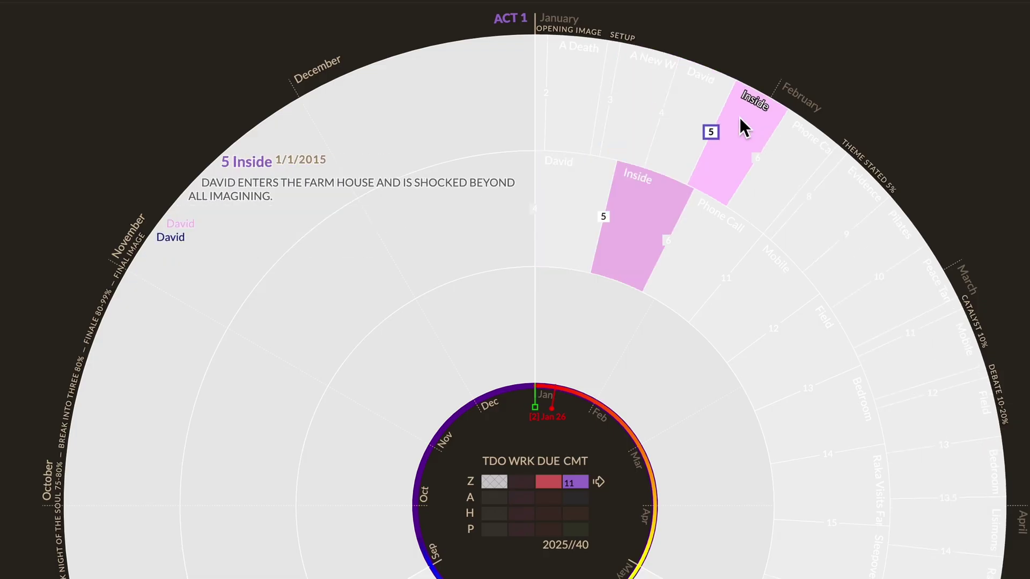
mouse_move(704, 259)
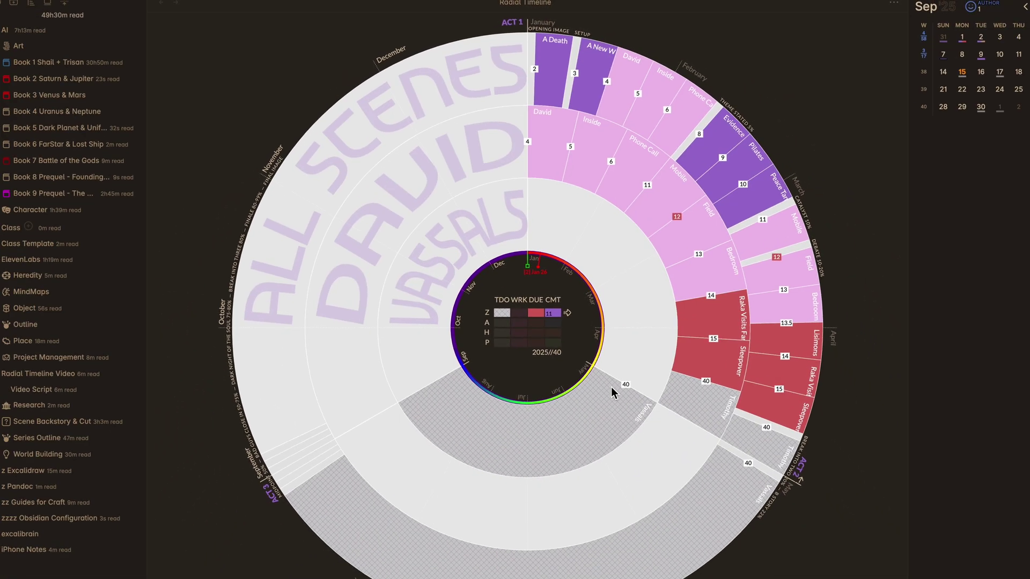
mouse_move(611, 394)
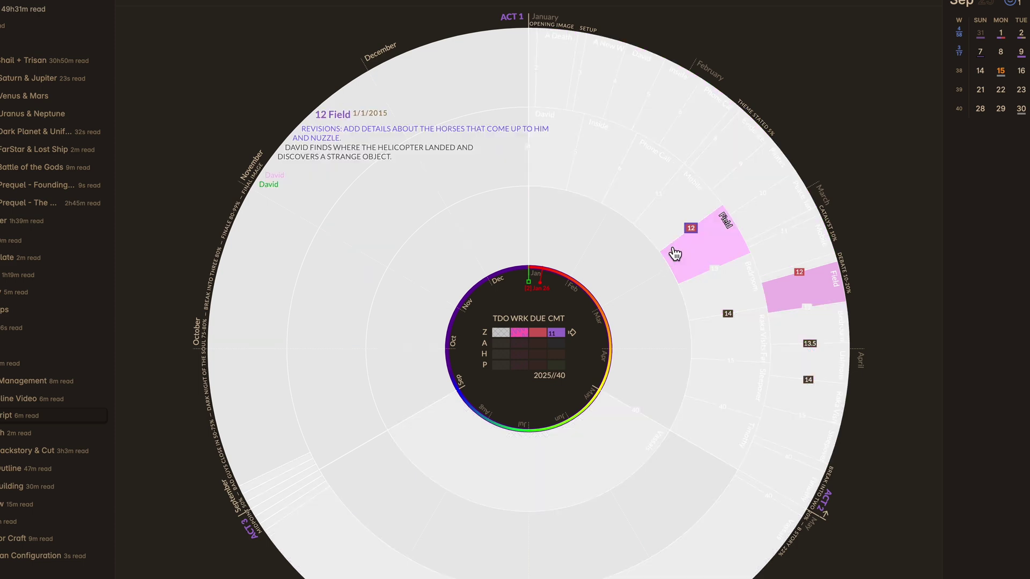
mouse_move(692, 235)
mouse_move(719, 310)
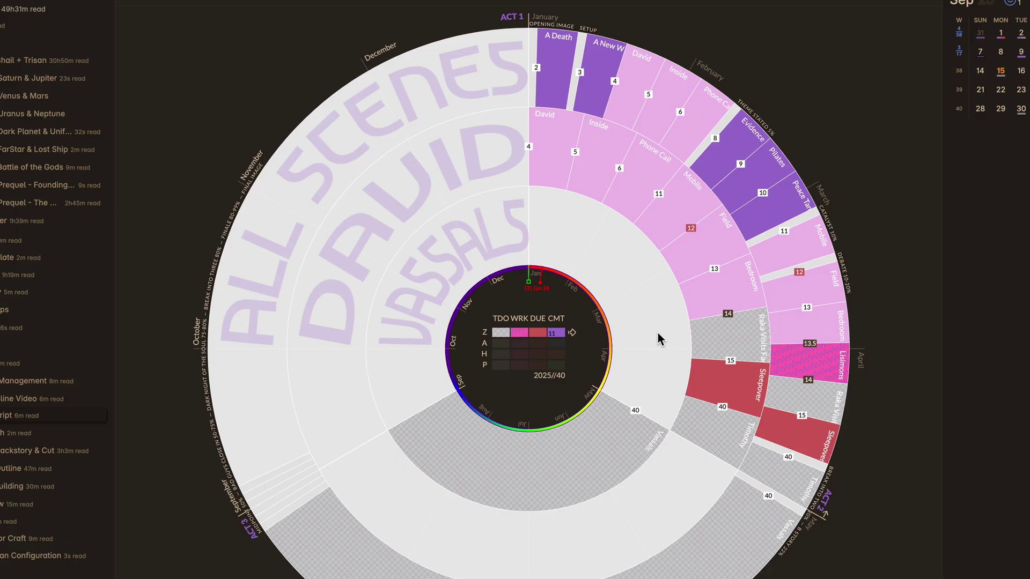
mouse_move(706, 380)
mouse_move(717, 345)
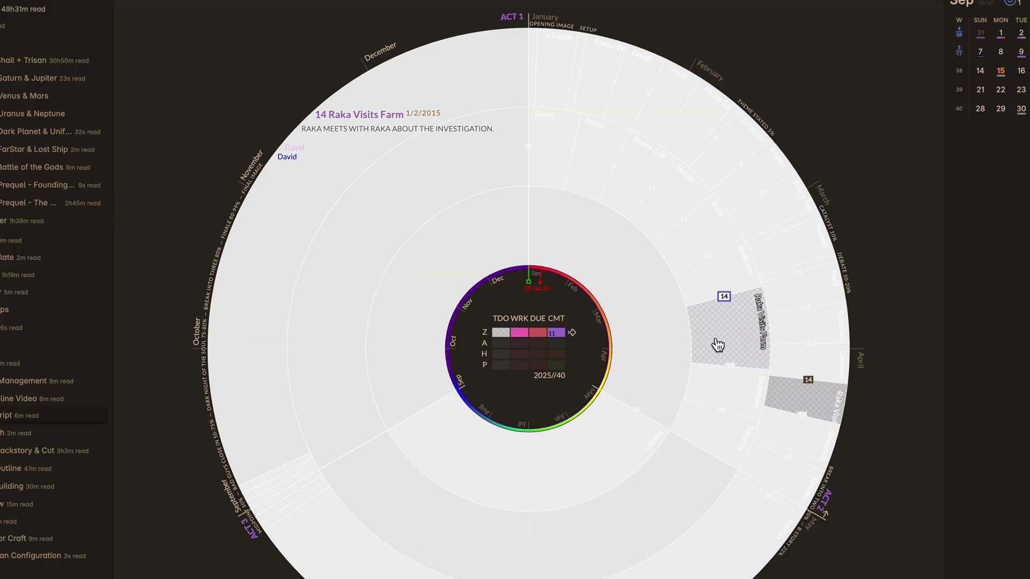
mouse_move(804, 358)
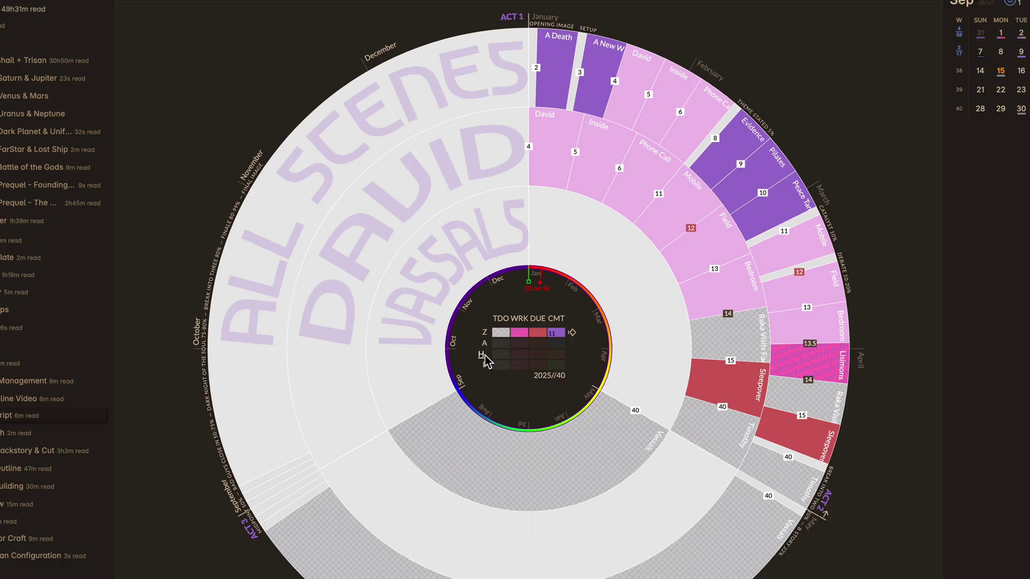
Step: Rotate the timeline to put Act 2 at the top, then back to Act 1
mouse_move(484, 364)
mouse_move(530, 321)
left_click(826, 522)
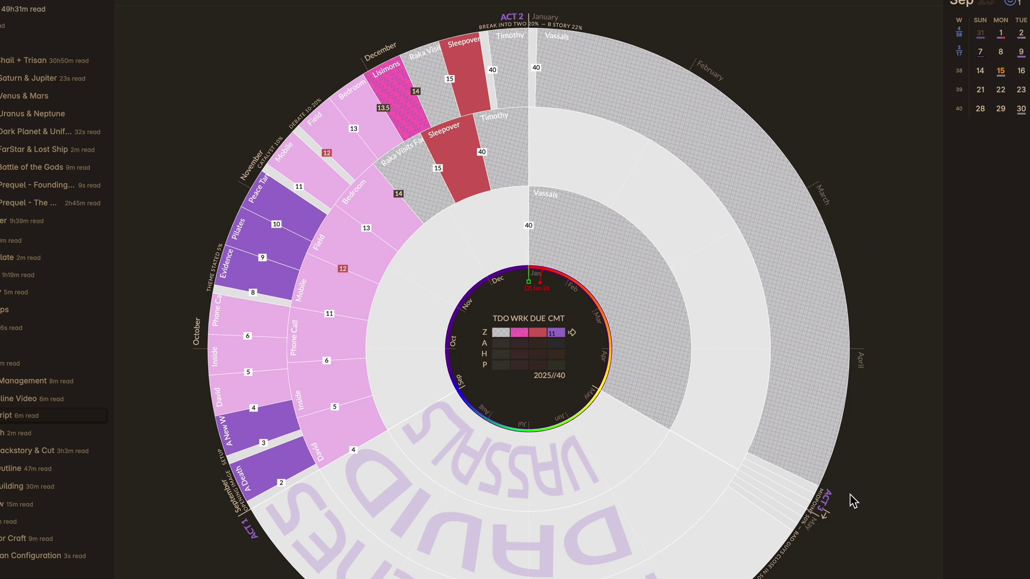
left_click(826, 516)
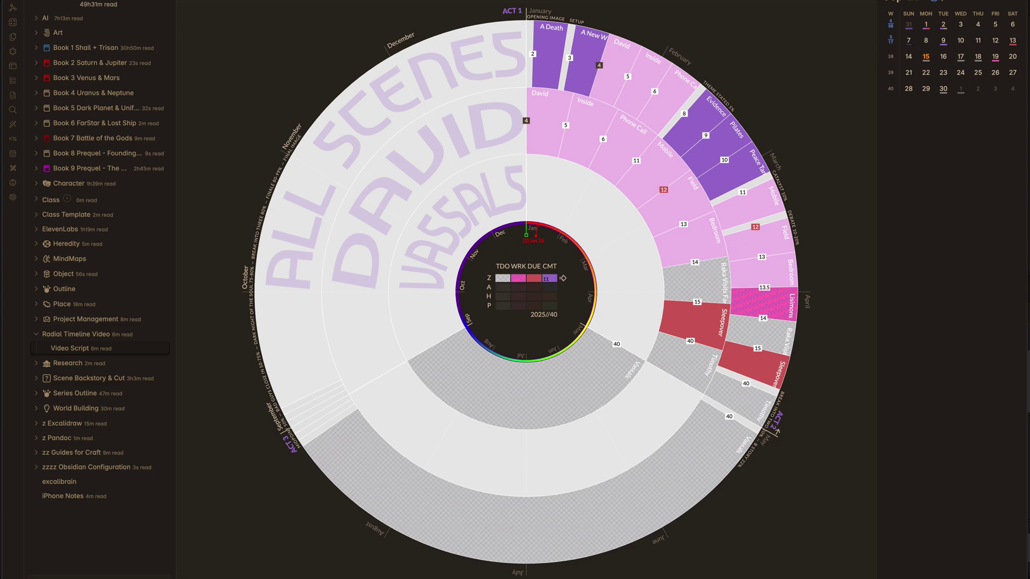
Step: Pick 10/10/2025 as the Radial Timeline target completion date, then close settings
key("ctrl+comma")
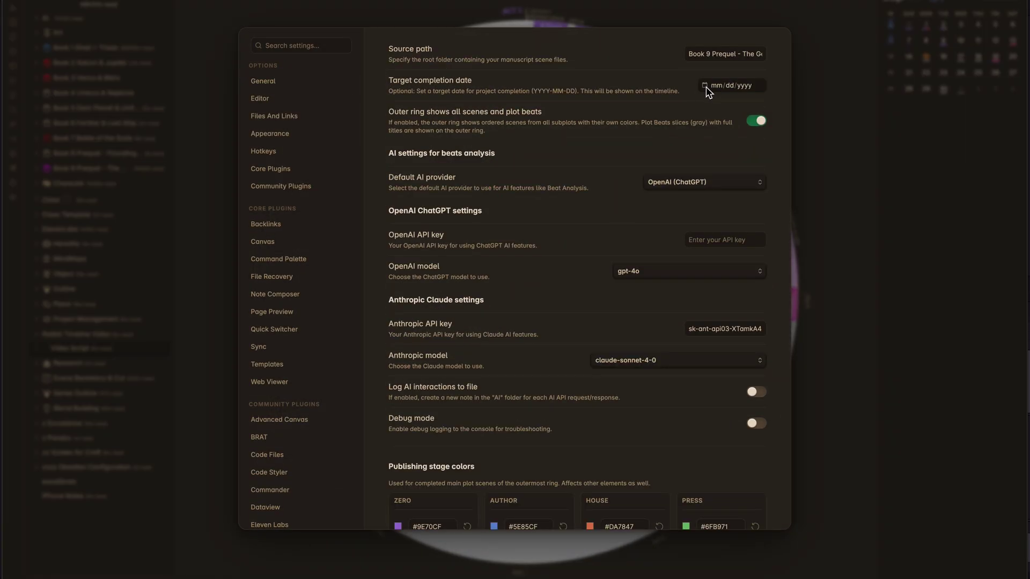
left_click(705, 85)
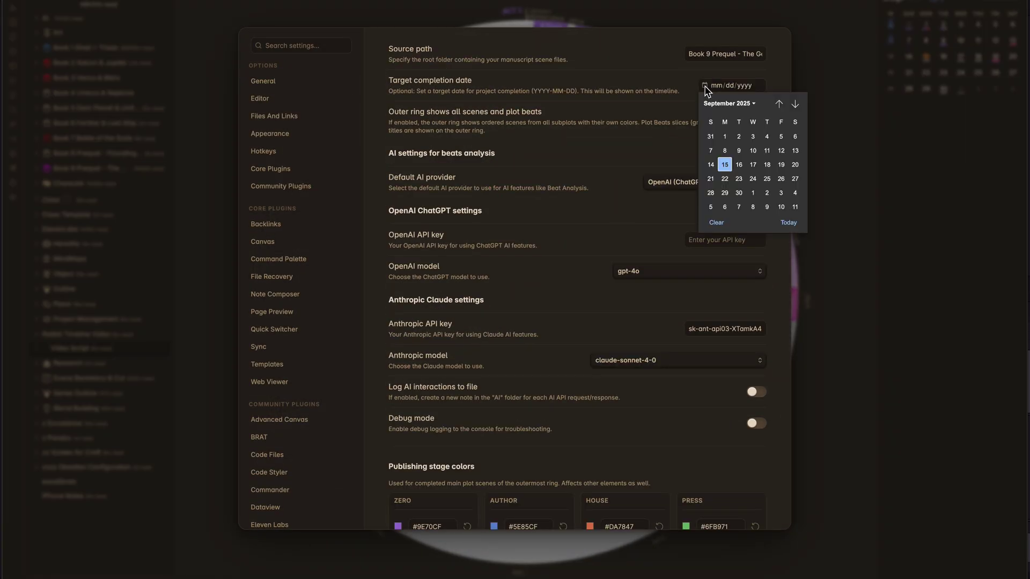
left_click(786, 208)
key("Escape")
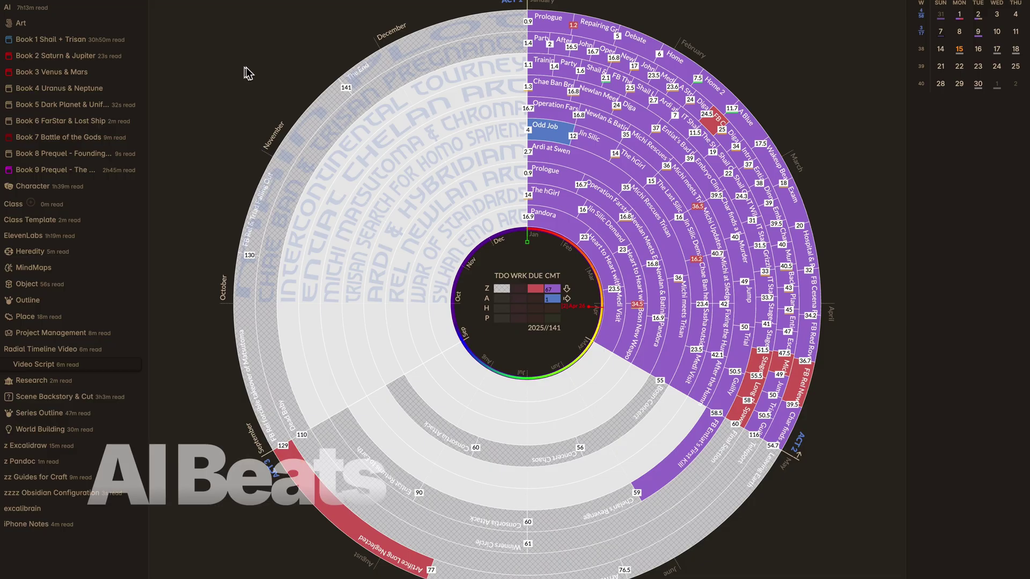
Step: Review the Radial Timeline settings page: source path, zero draft mode, AI beats and colours
mouse_move(623, 60)
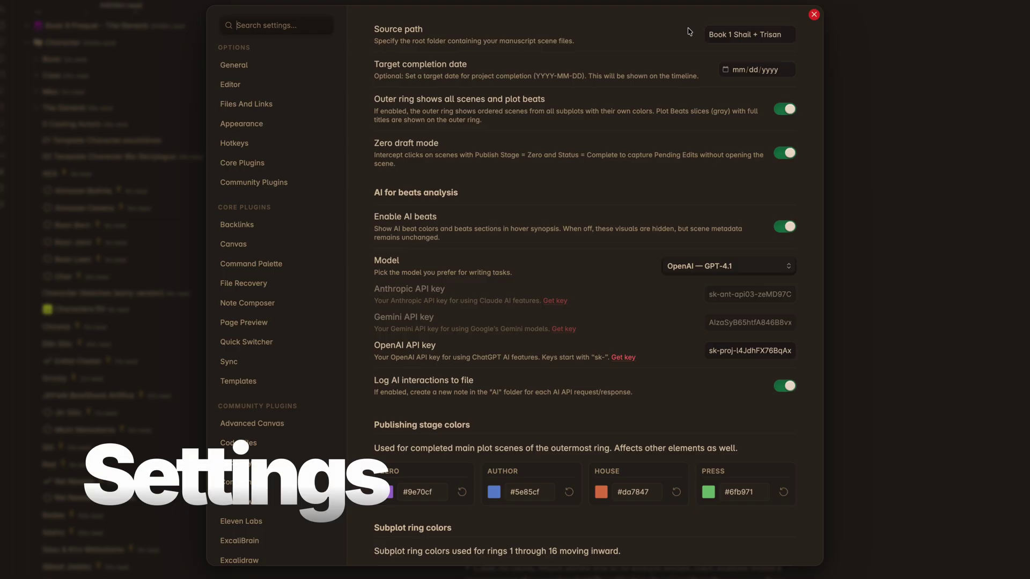
Step: Replace the source path with the 'Book 1 Shail + Trisan' folder from the suggestions
left_click(721, 34)
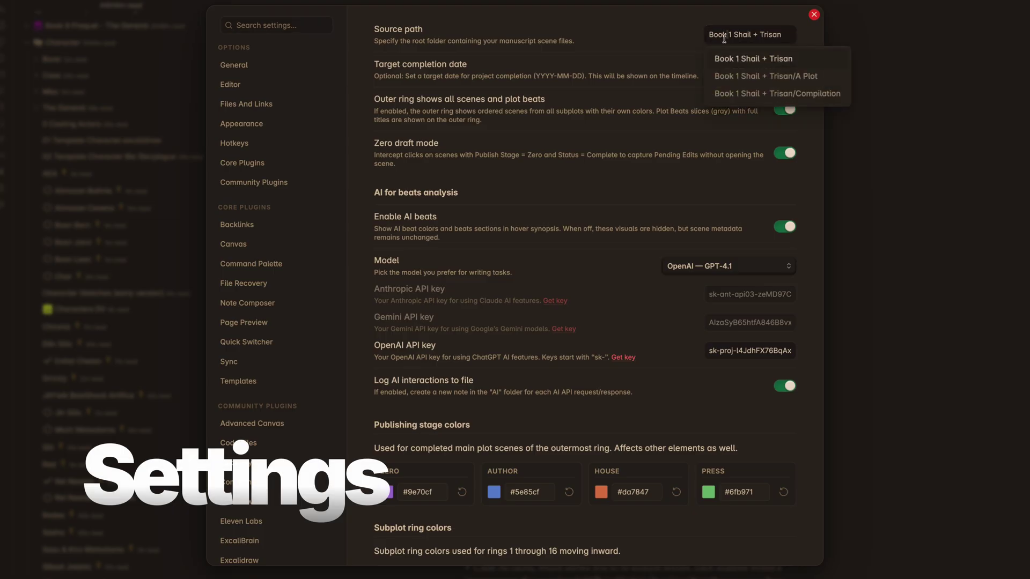
double_click(720, 33)
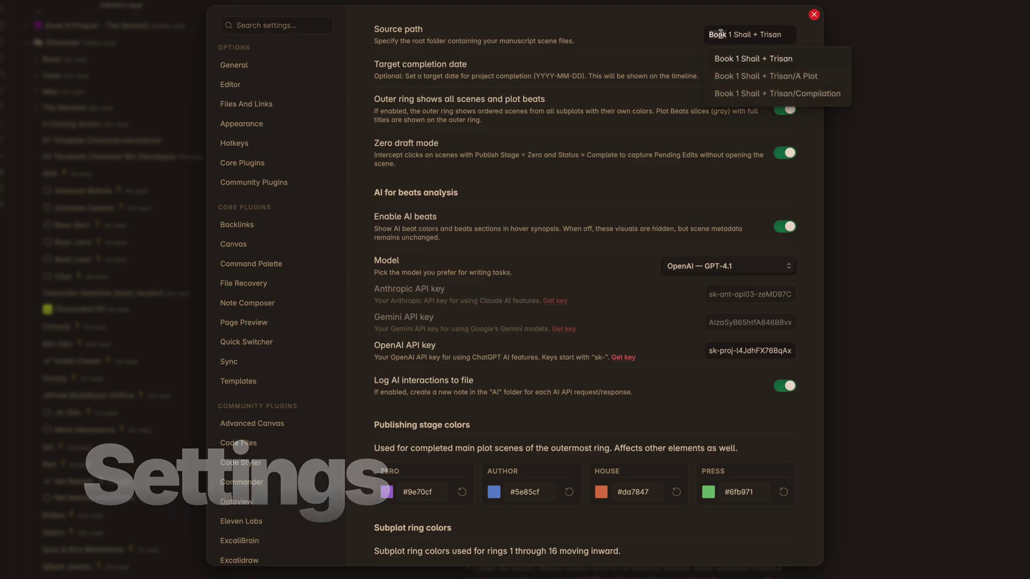
key("ctrl+a")
key("BackSpace")
type("Book 1")
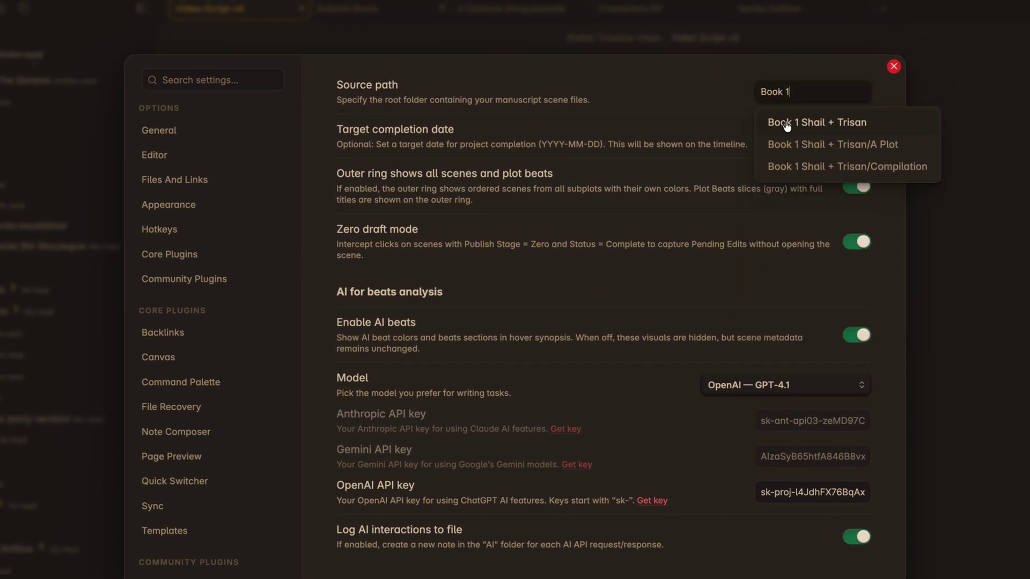
left_click(793, 128)
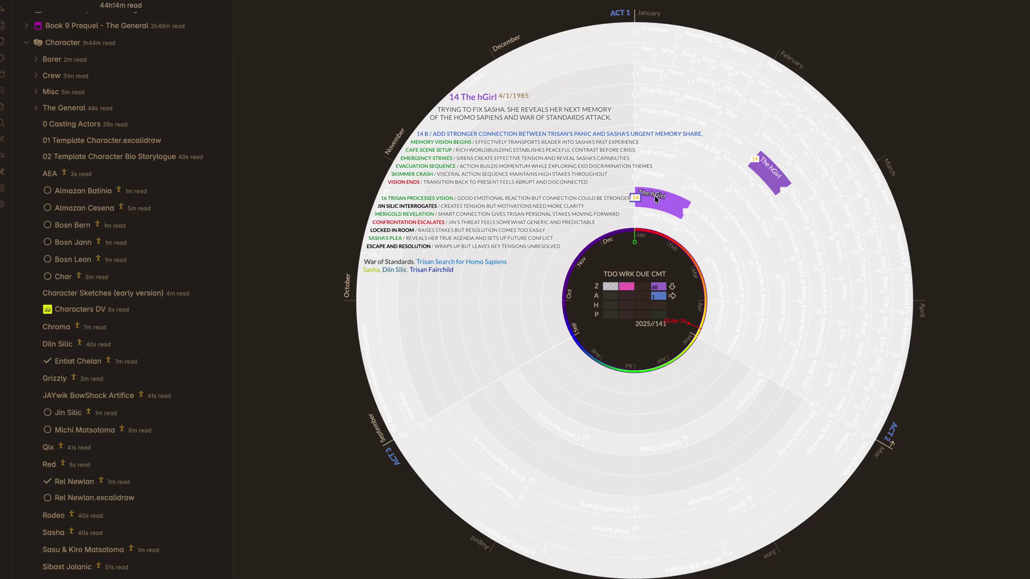
Step: Add a pending-edits note starting 'Some ideas.' to scene 14 The hGirl
left_click(655, 199)
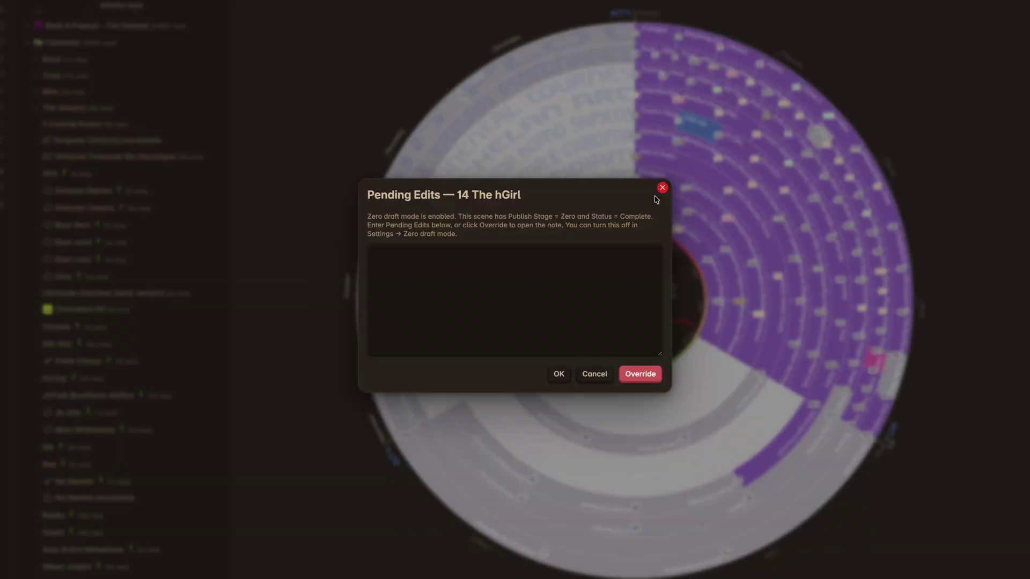
type("Some ideas.")
type("Work with them in the next Publish Stage: Author")
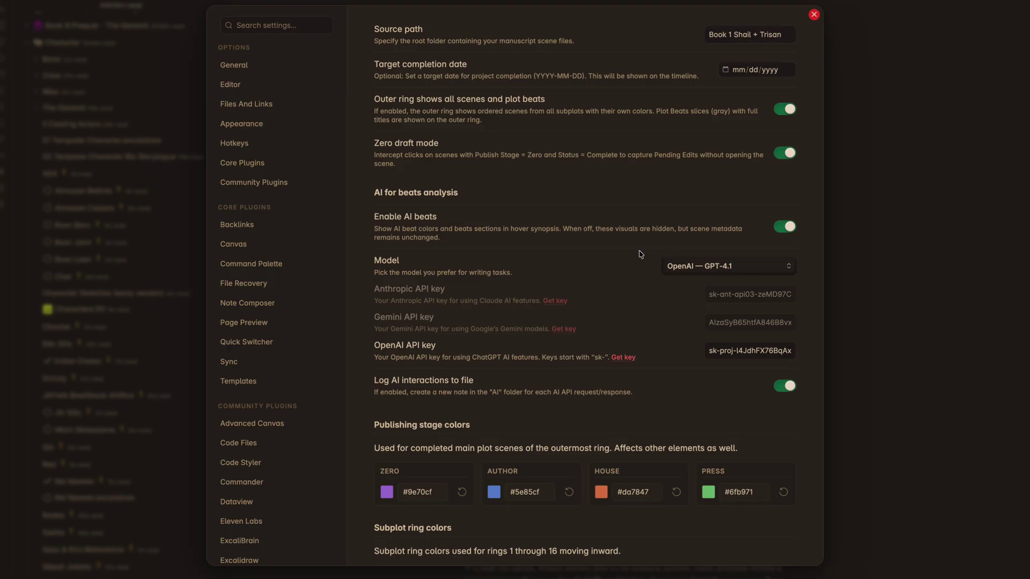
left_click(784, 227)
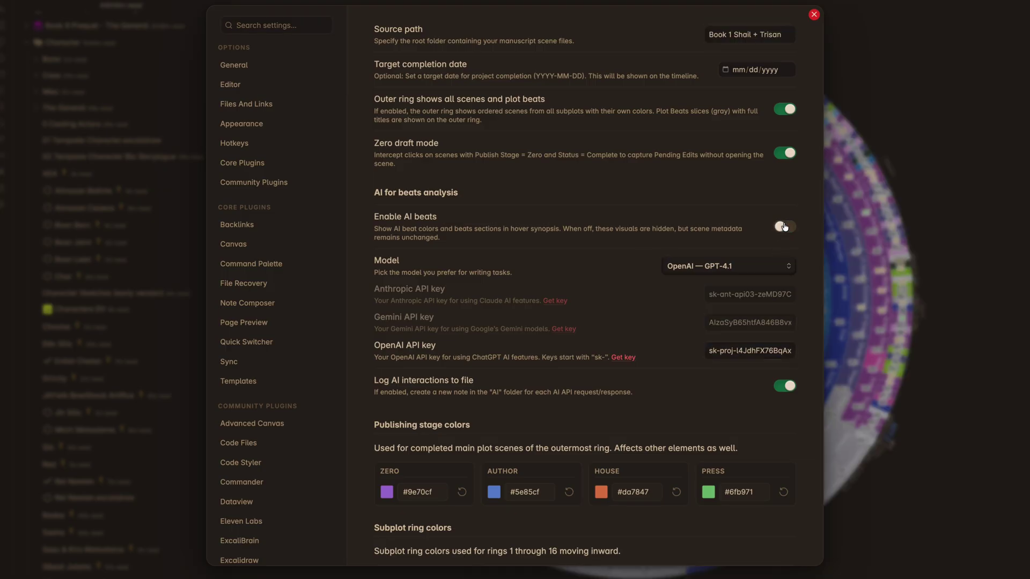
left_click(813, 14)
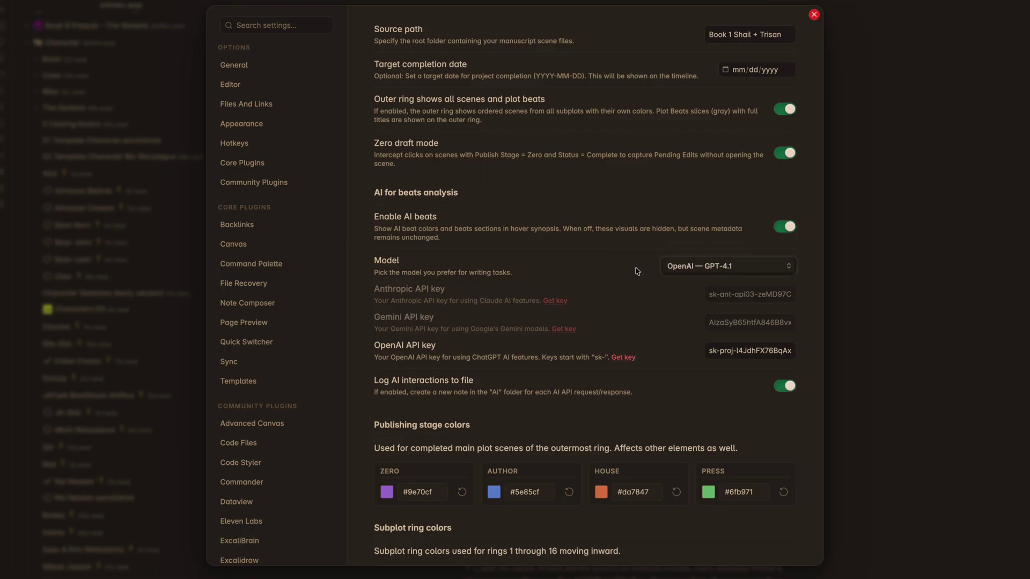
left_click(685, 266)
left_click(690, 255)
left_click(690, 263)
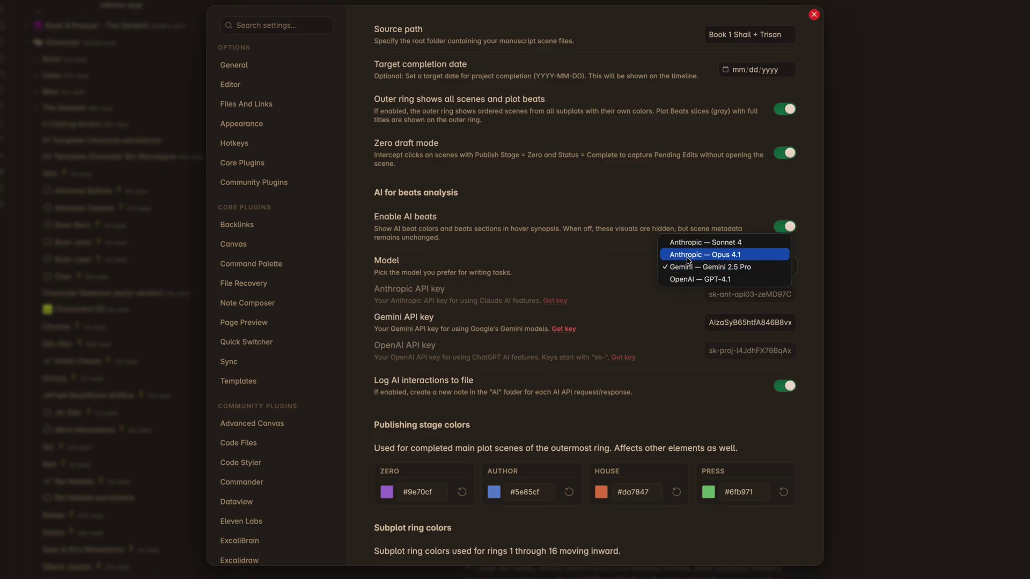
left_click(692, 280)
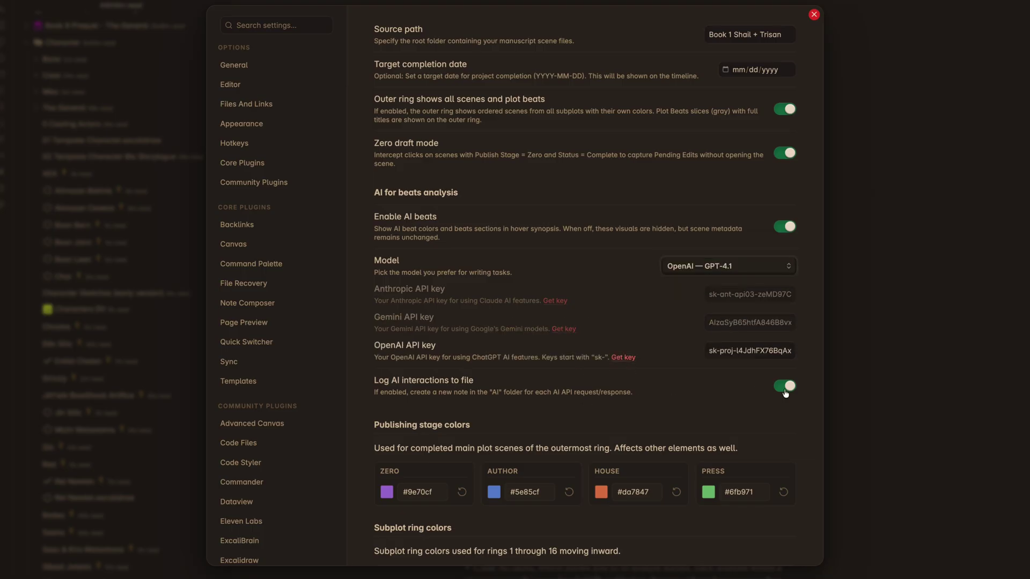
key("Escape")
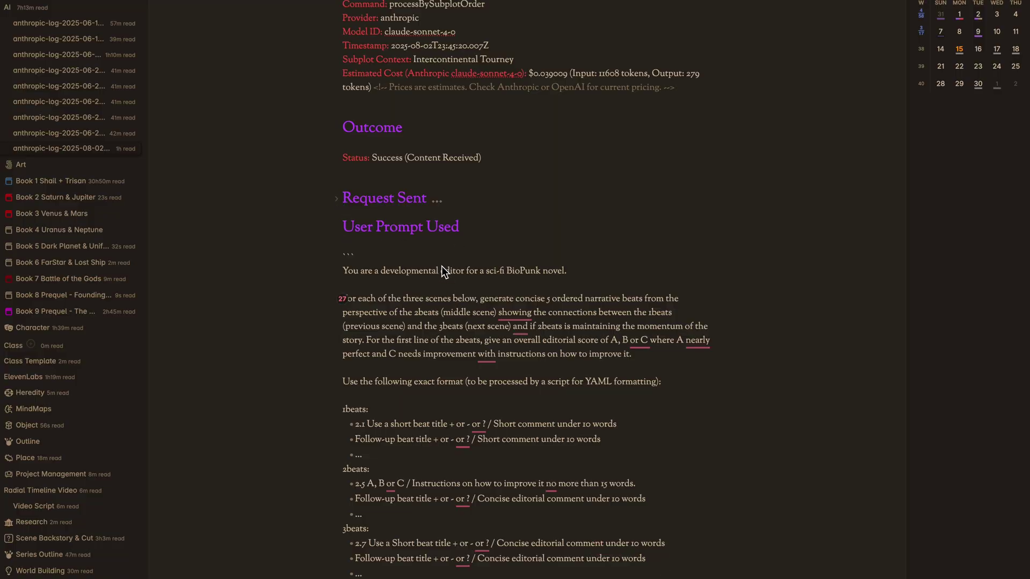
scroll(696, 437, "down", 3)
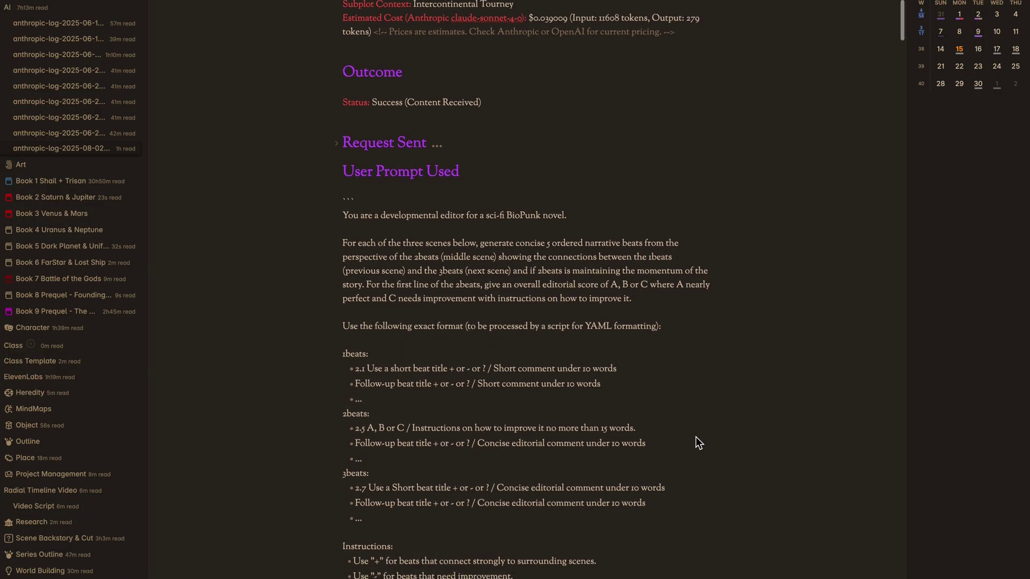
Step: Reopen settings and scroll the Radial Timeline page down to the Ring 1 colour value
key("ctrl+comma")
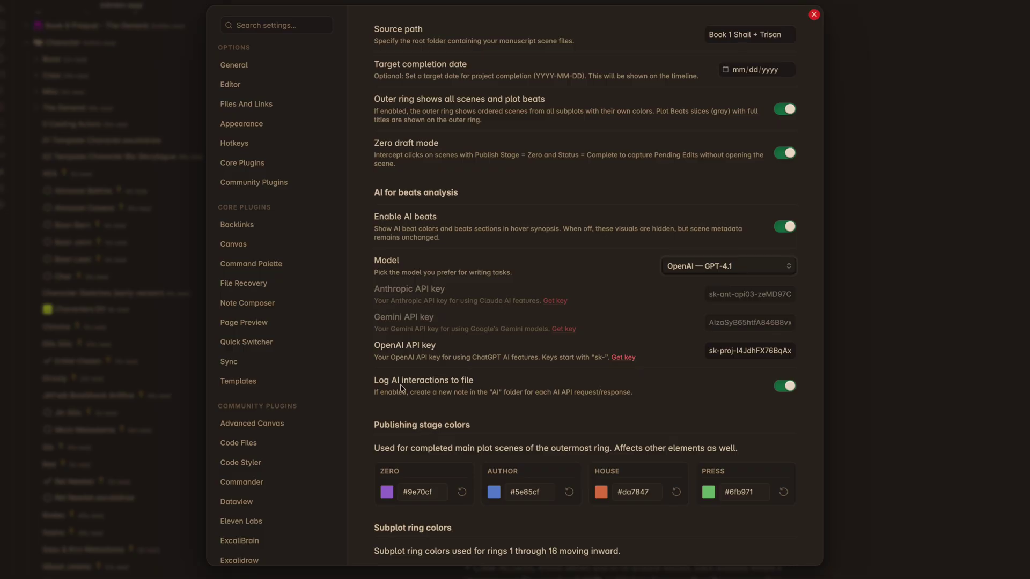
scroll(423, 402, "down", 3)
scroll(429, 403, "down", 1)
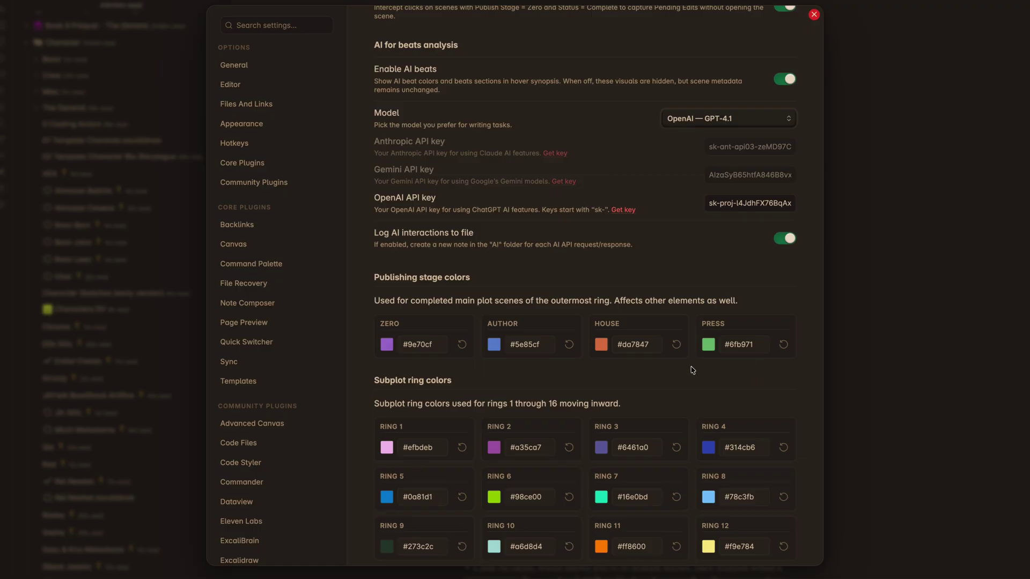
scroll(635, 372, "down", 1)
scroll(635, 372, "down", 3)
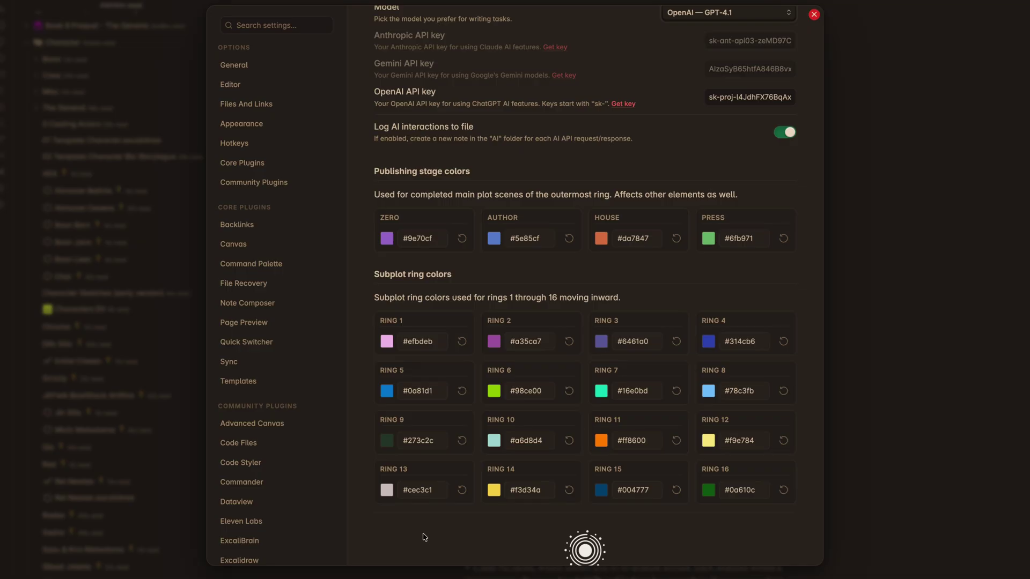
left_click(426, 343)
Step: Copy the readme's scene frontmatter template and close the settings
scroll(442, 521, "down", 10)
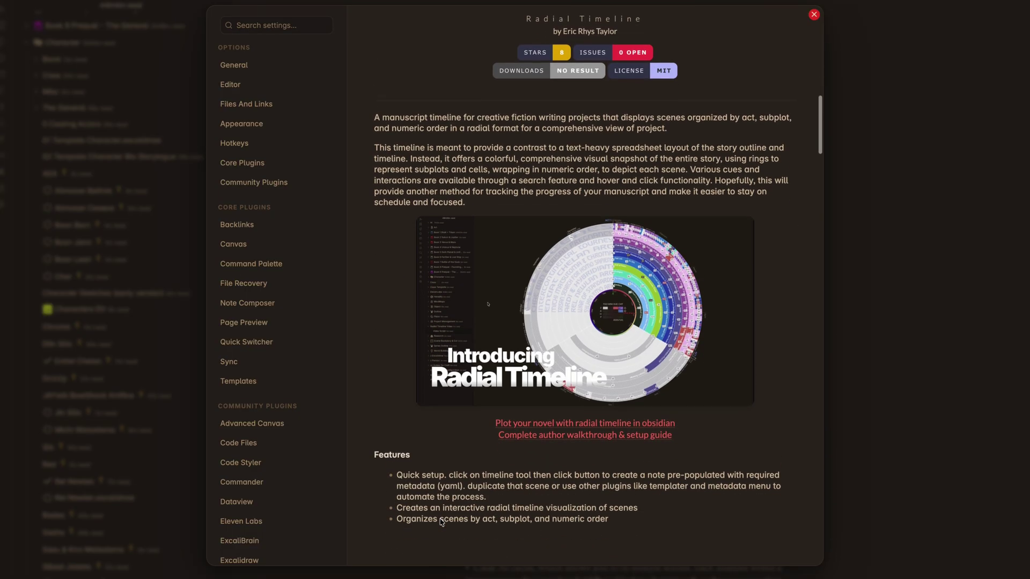
scroll(567, 246, "down", 15)
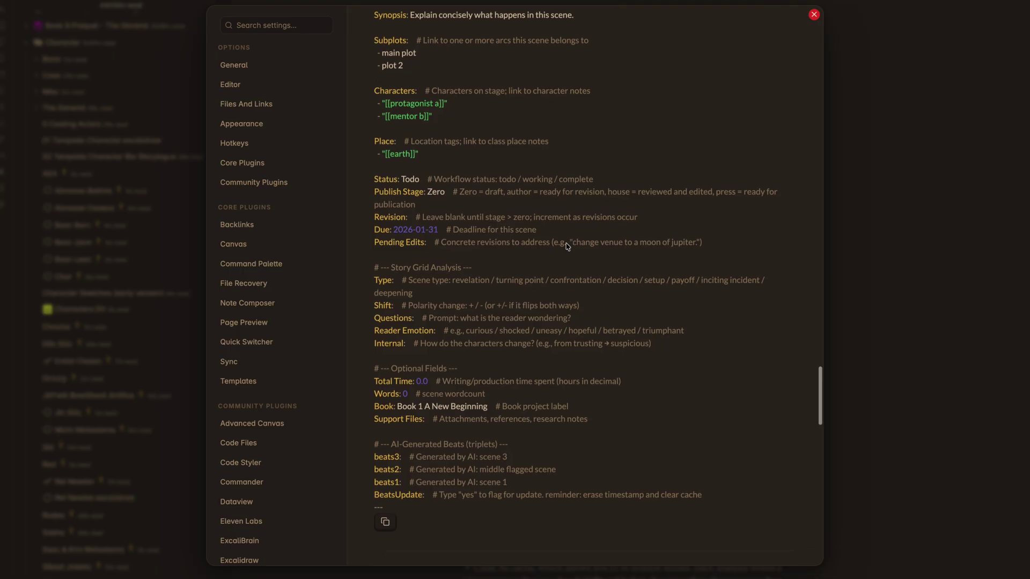
scroll(567, 246, "down", 2)
left_click(385, 475)
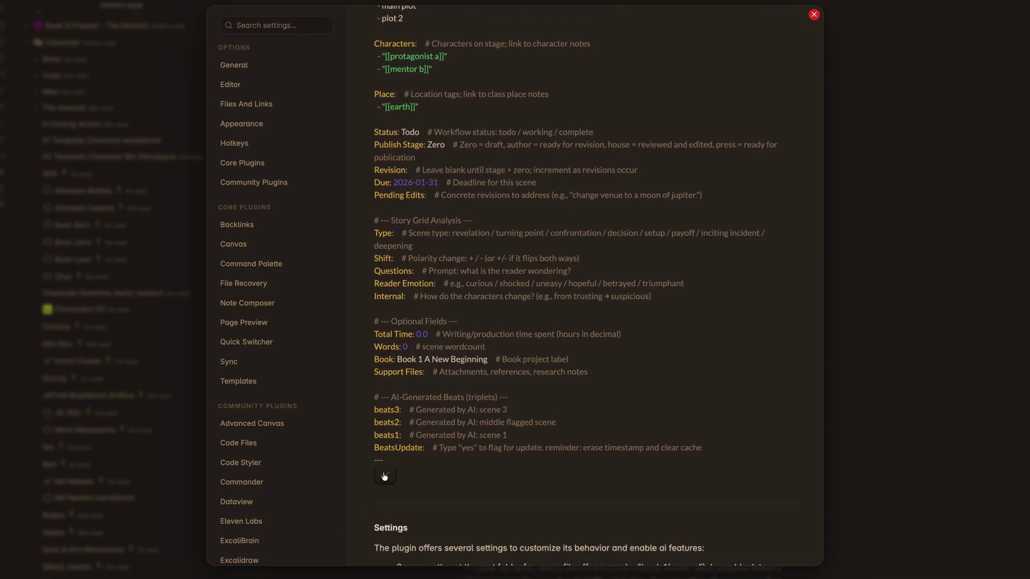
left_click(814, 14)
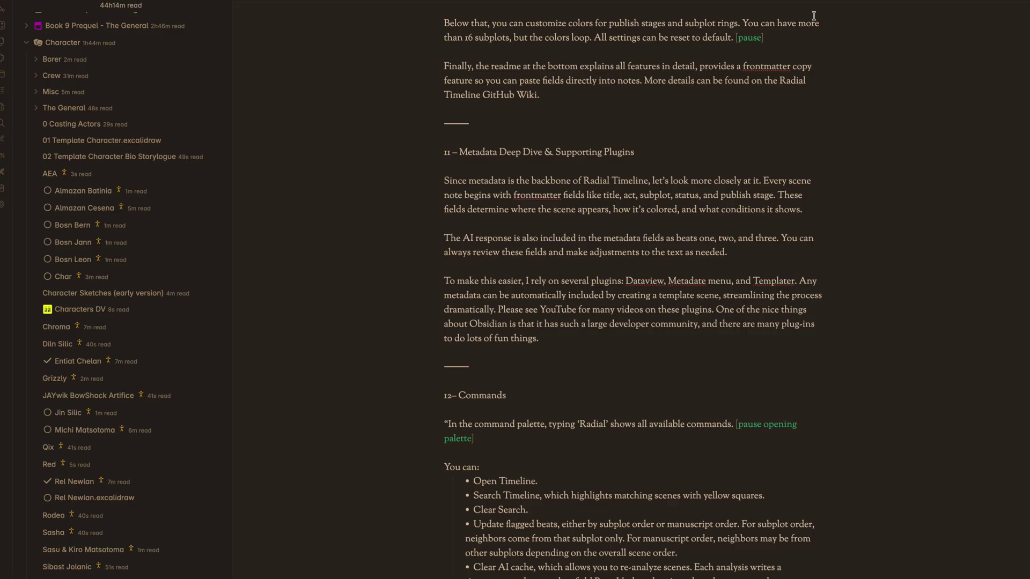
Step: Create a new empty note and start writing in its body
key("ctrl+n")
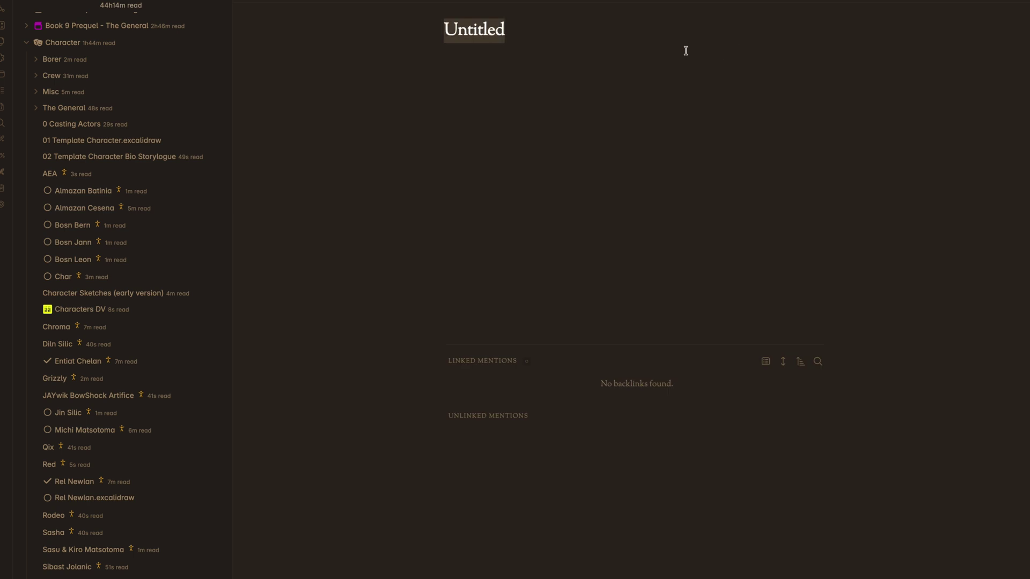
left_click(614, 108)
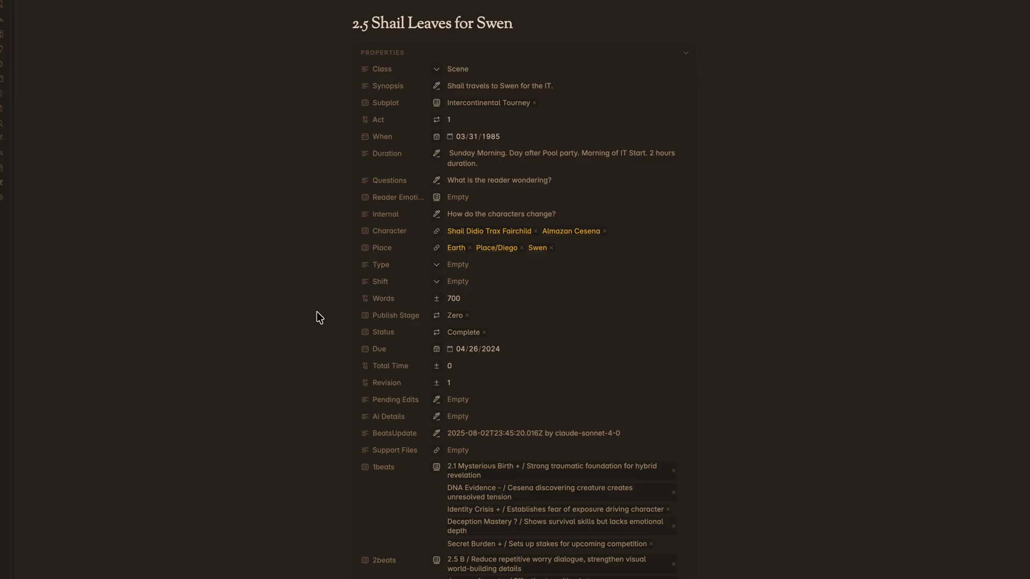
scroll(324, 429, "down", 6)
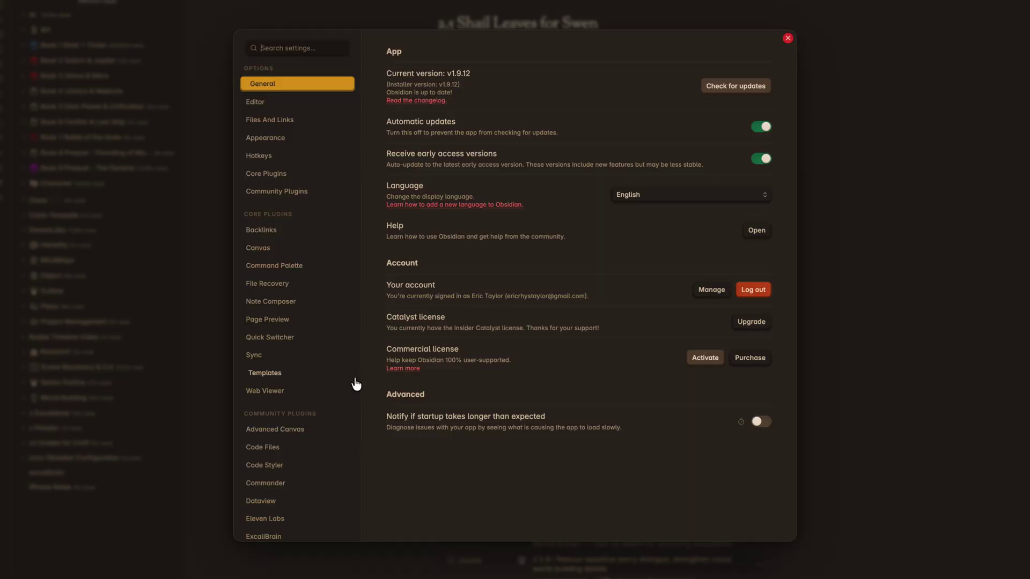
Step: Show the Community Plugins page and scroll through the installed plugins, including Manuscript Timeline
left_click(300, 190)
scroll(572, 223, "down", 8)
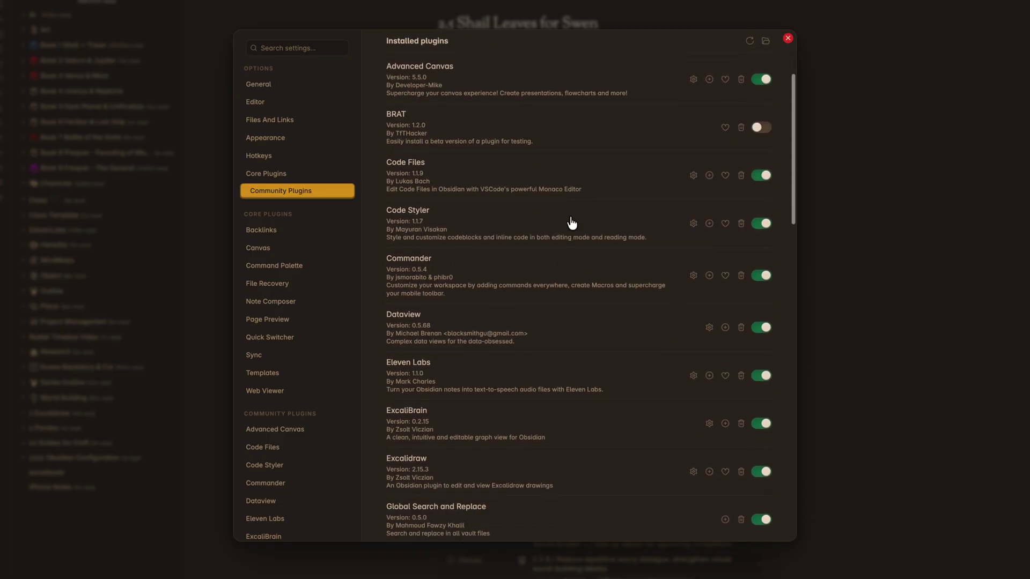
scroll(572, 223, "down", 5)
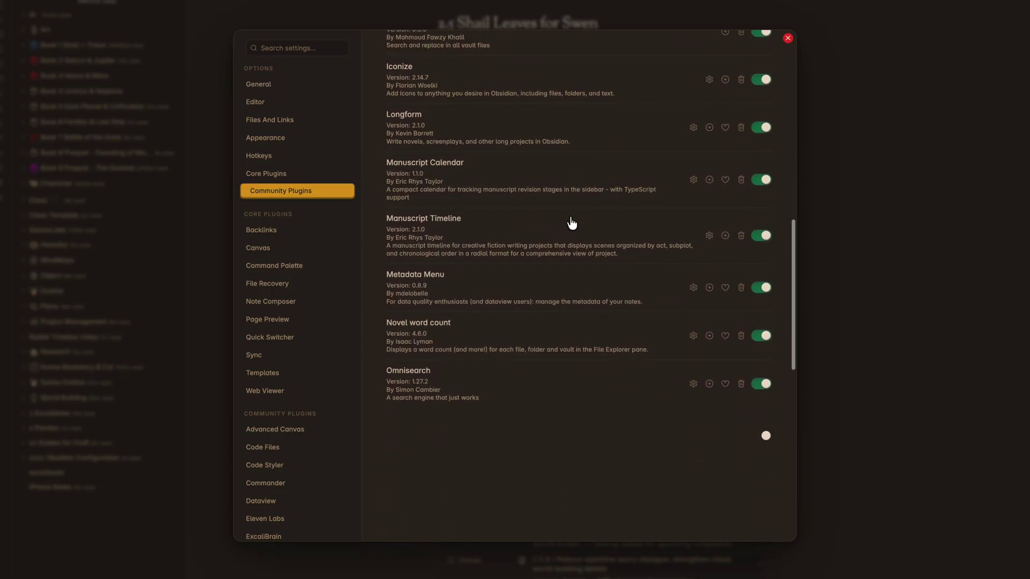
scroll(572, 223, "down", 5)
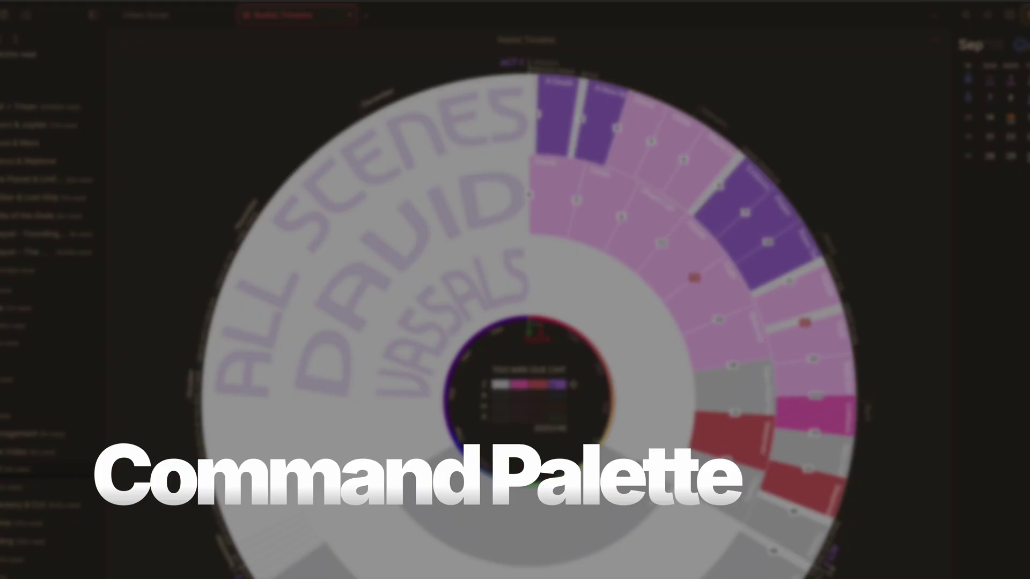
Step: Search the radial timeline for David with 'Radial Timeline: Search timeline'
key("ctrl+p")
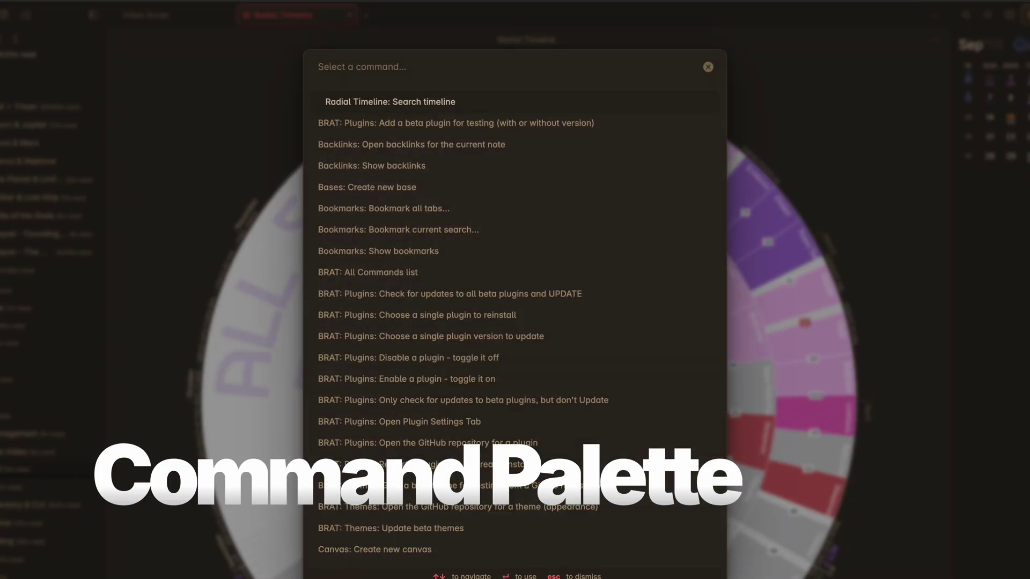
type("Ra")
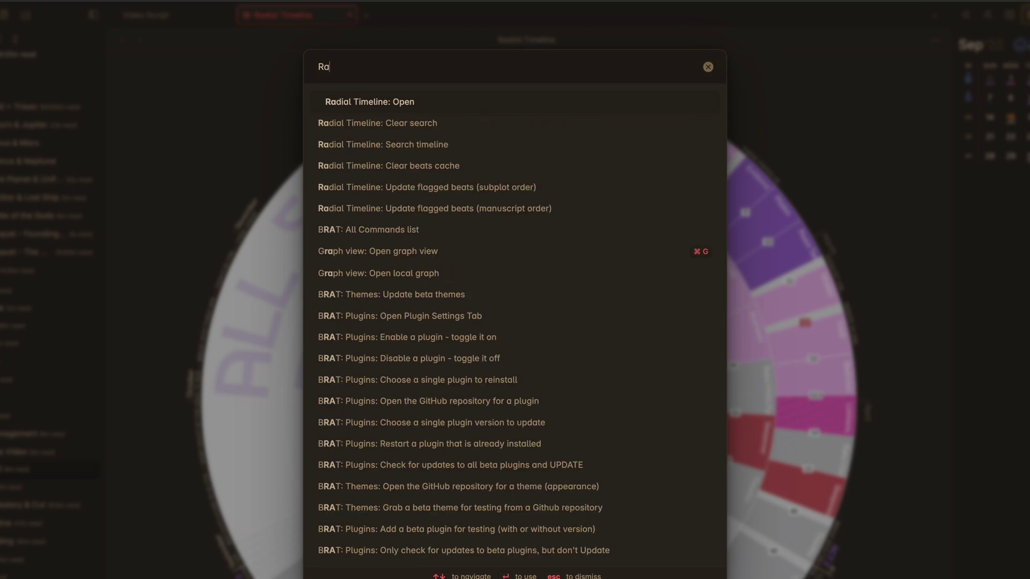
type("dial Timeline")
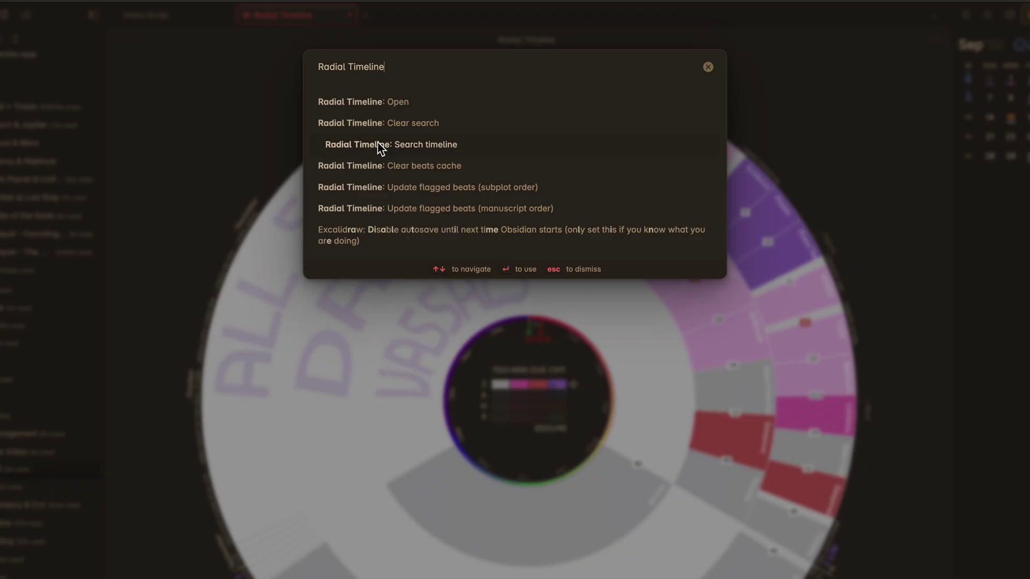
left_click(377, 142)
type("David")
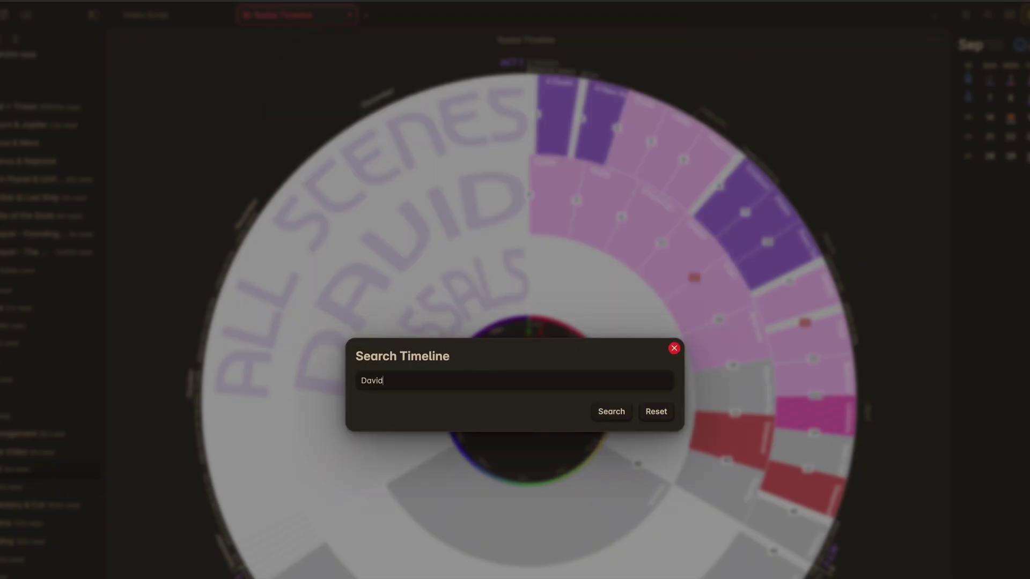
key("Return")
mouse_move(629, 127)
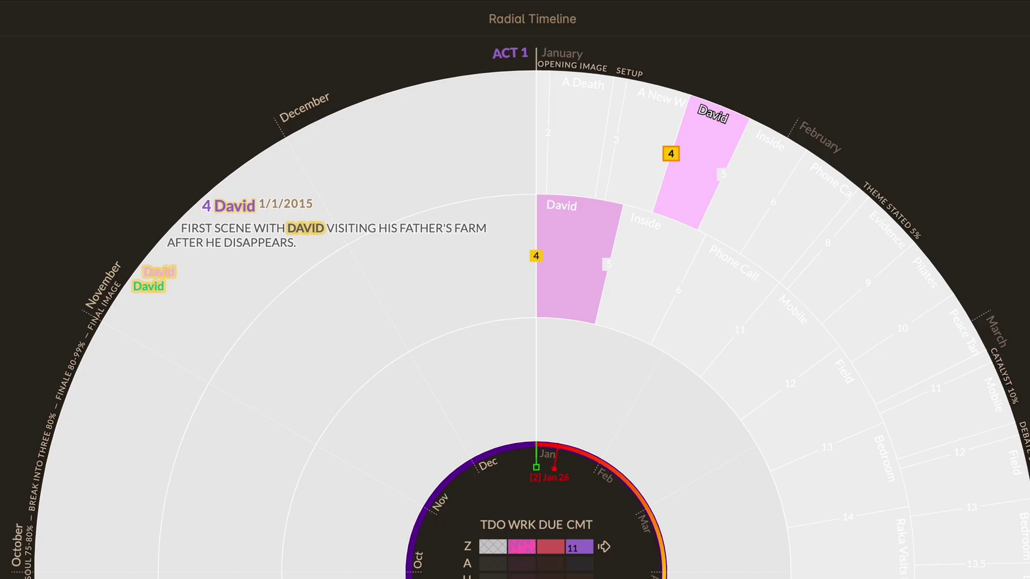
Step: Clear the David search with 'Radial Timeline: Clear search'
key("ctrl+p")
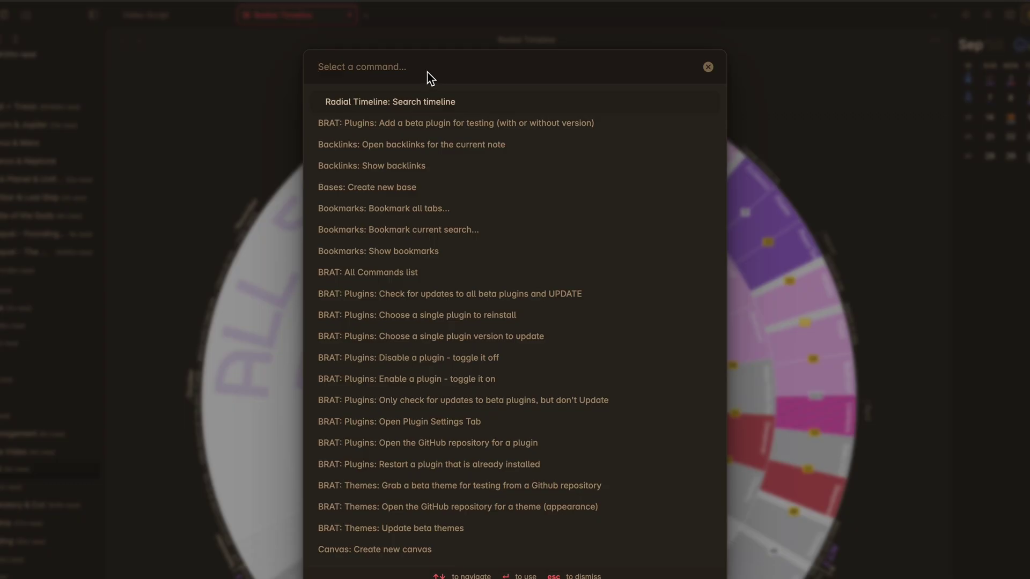
type("Radial")
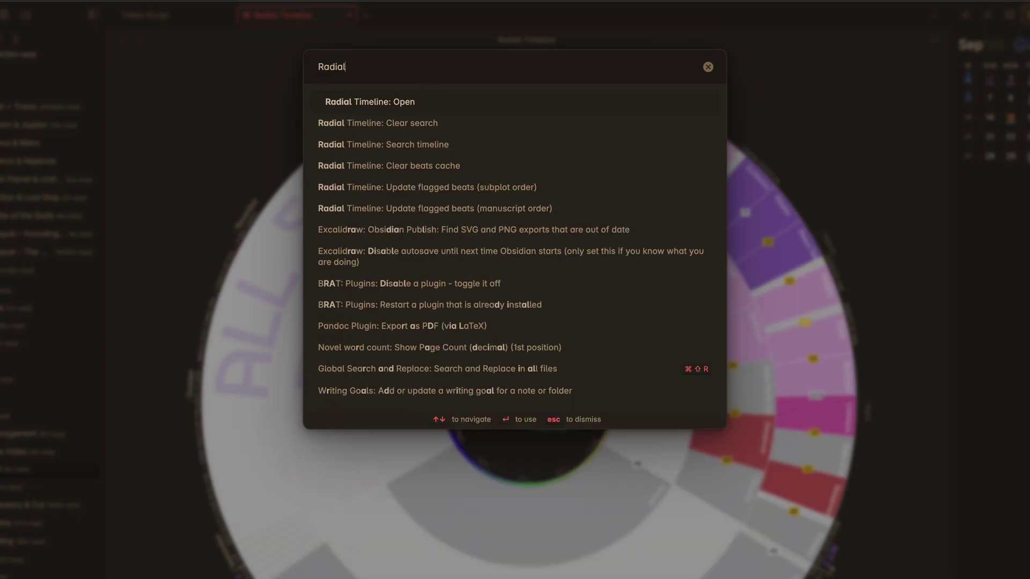
left_click(433, 121)
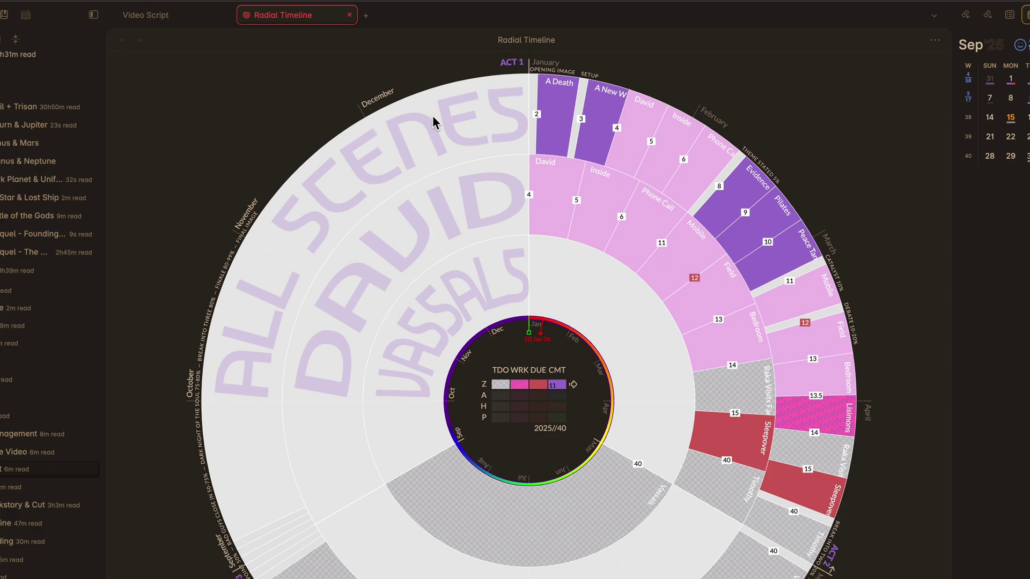
Step: List the Radial Timeline commands in the palette, then dismiss it and type 'es'
key("ctrl+p")
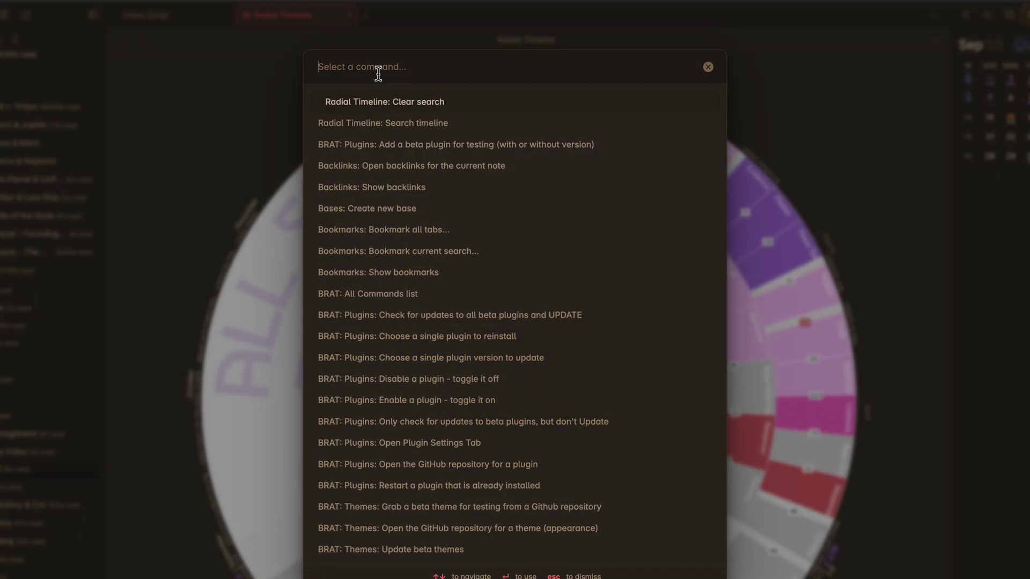
type("Radial")
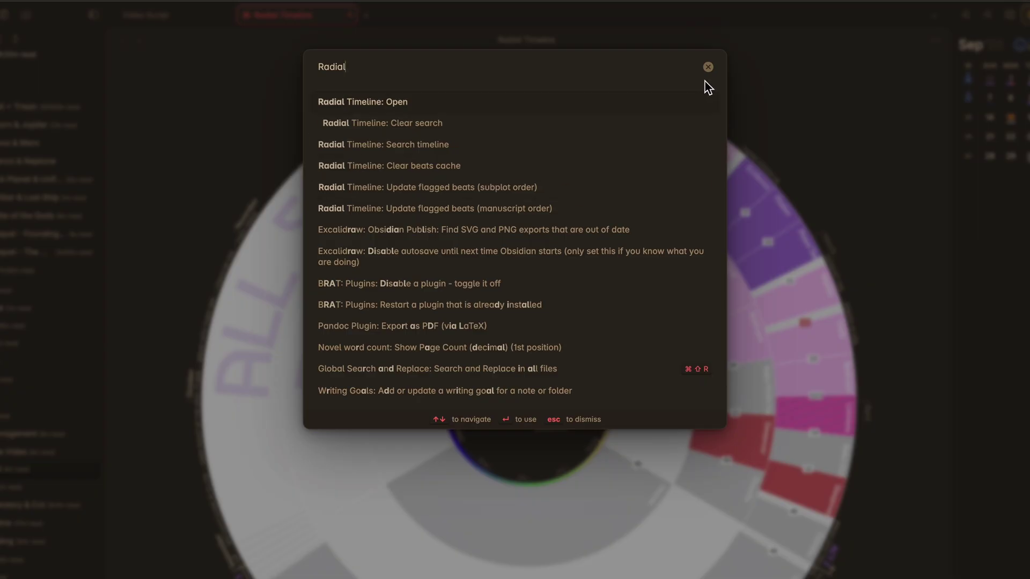
left_click(709, 67)
key("Escape")
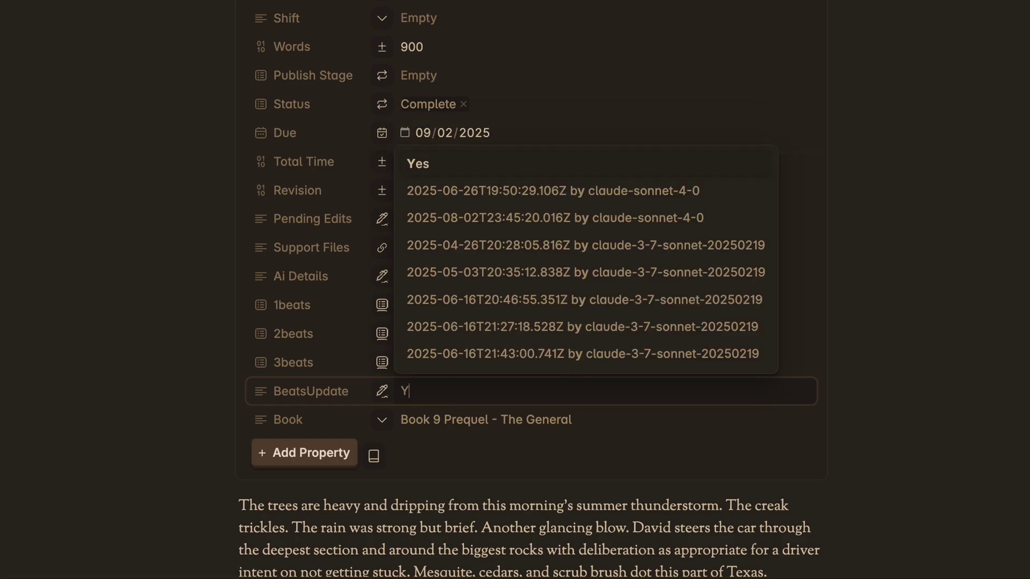
type("es")
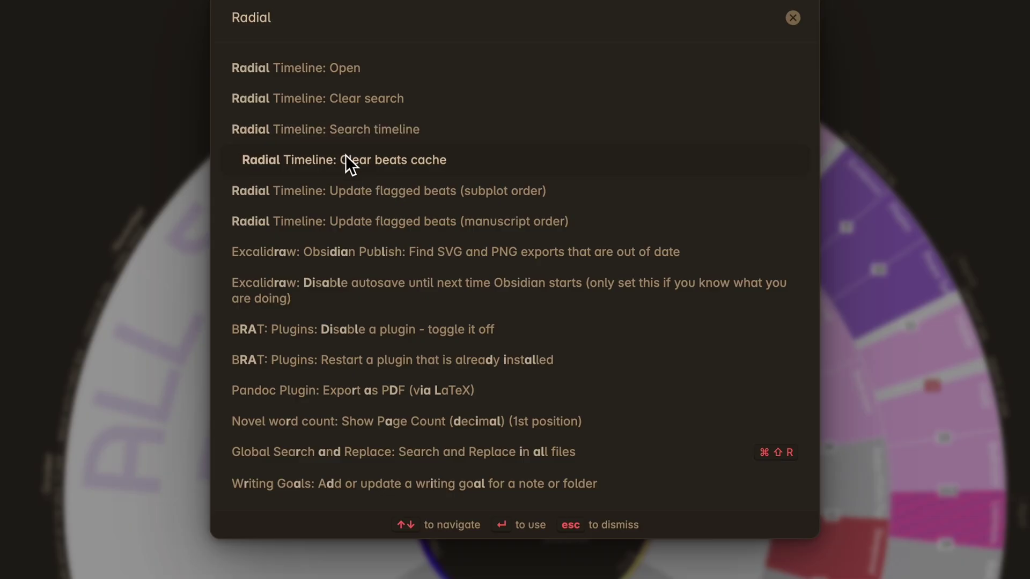
Step: Run 'Update flagged beats (subplot order)', then leave 4 David's BeatsUpdate empty
left_click(345, 191)
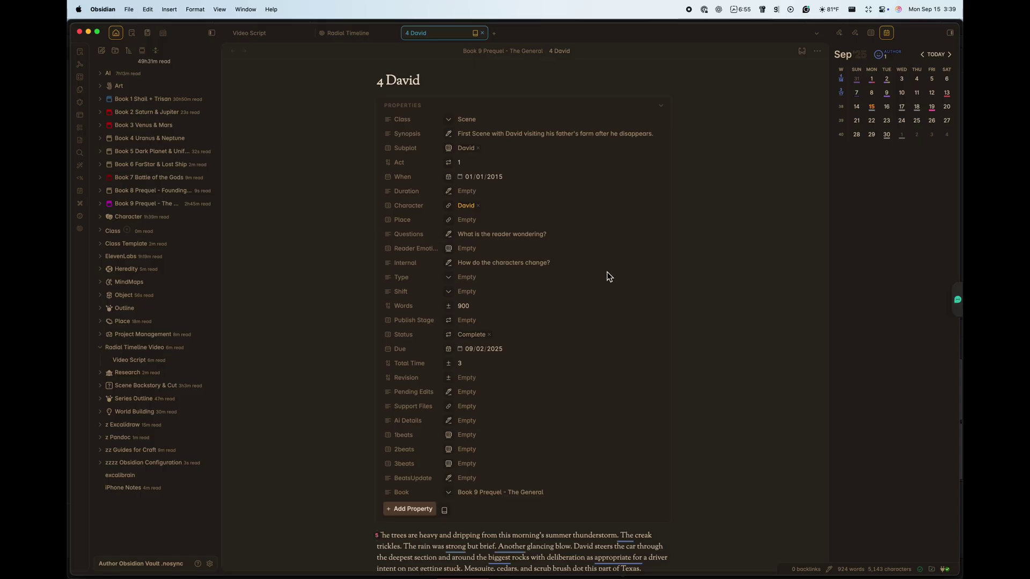
left_click(478, 477)
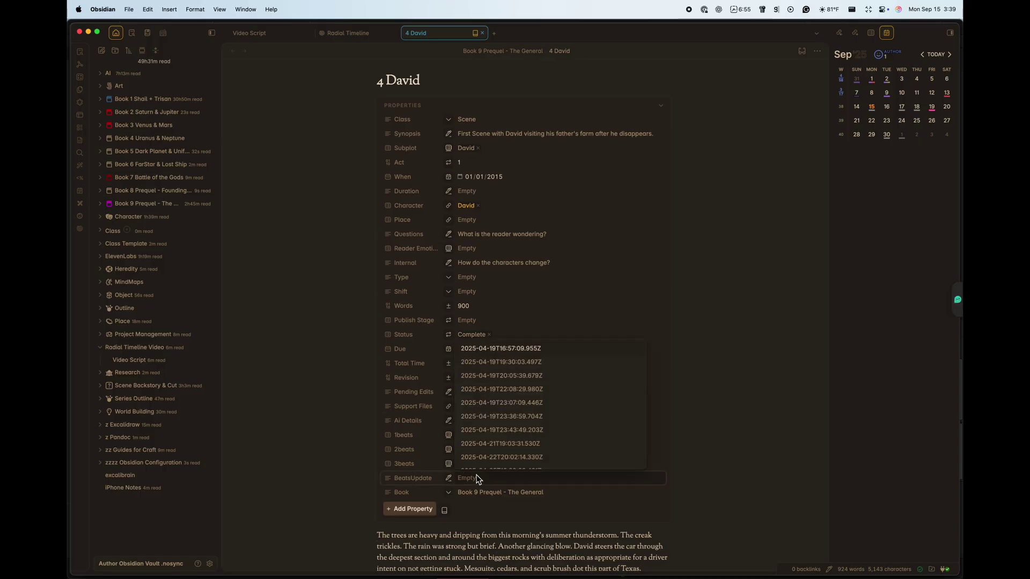
type("Yes")
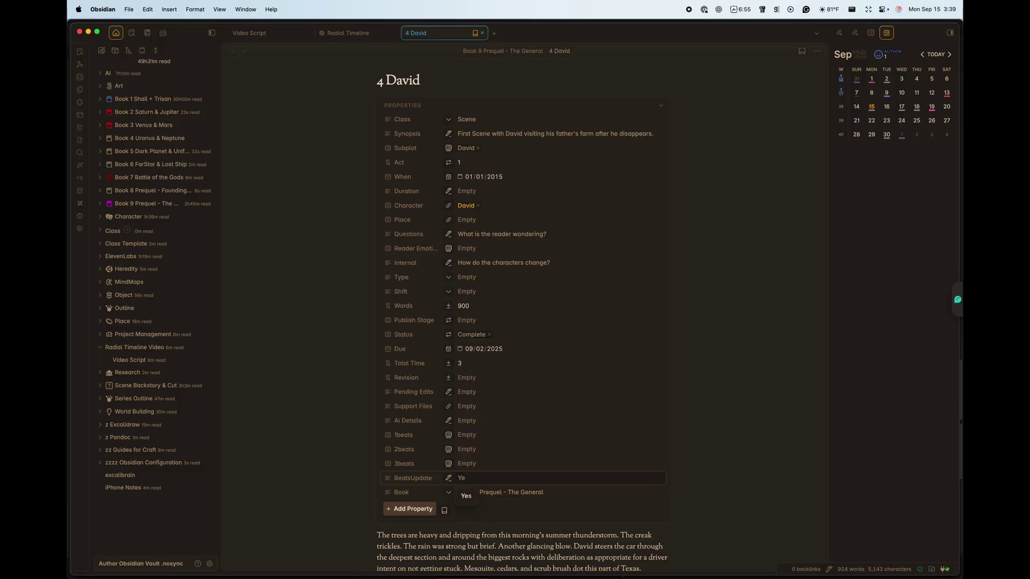
key("BackSpace")
key("BackSpace")
left_click(348, 448)
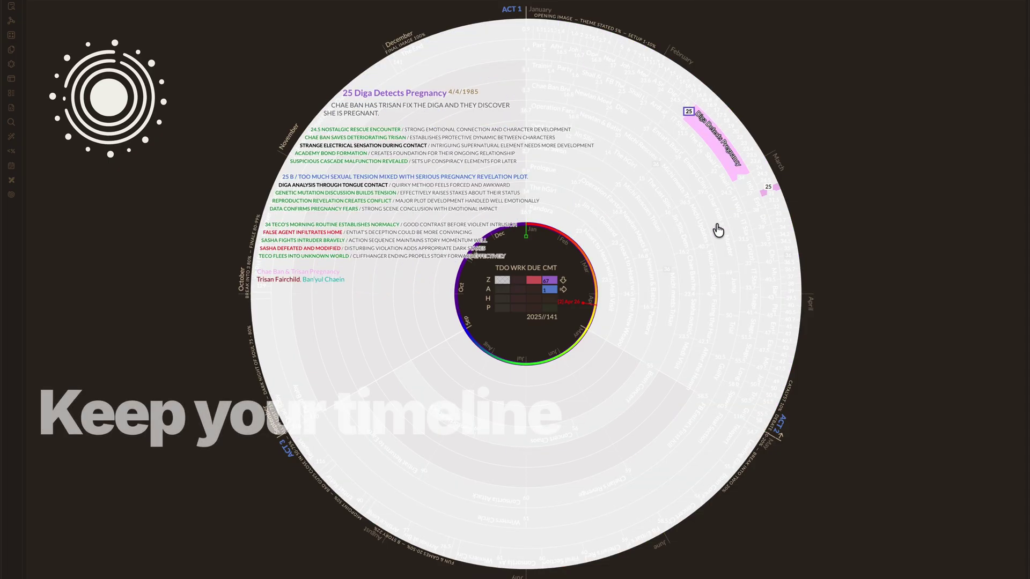
Step: Preview scene synopses around the 141-scene radial timeline, ending on the 139 Final Image beat's description
mouse_move(711, 231)
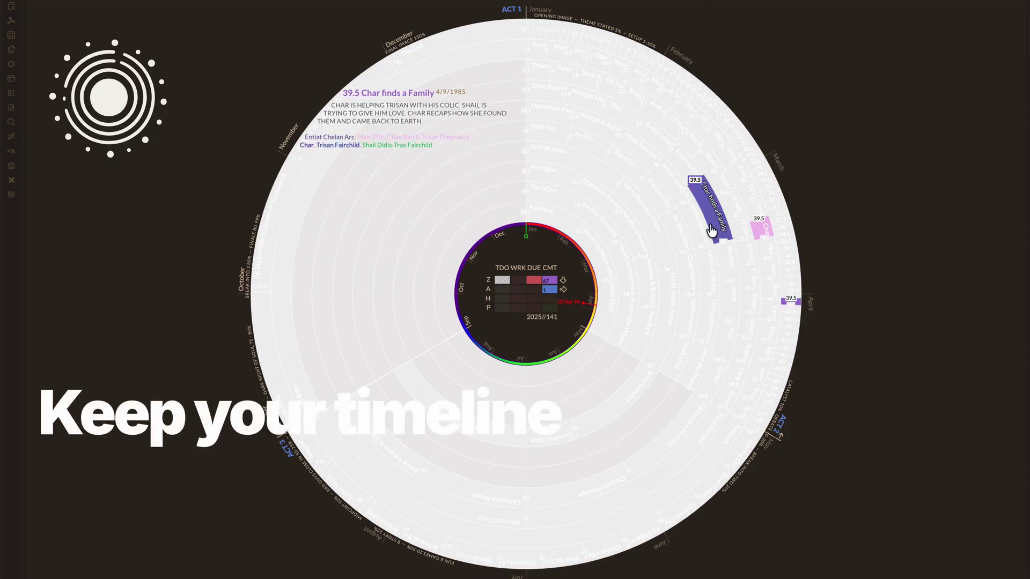
mouse_move(703, 356)
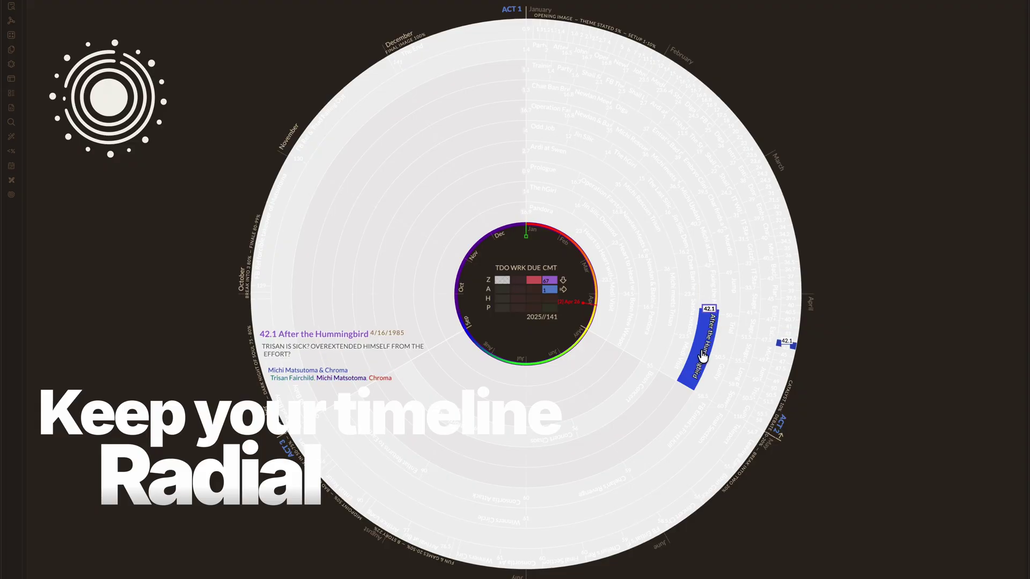
mouse_move(725, 344)
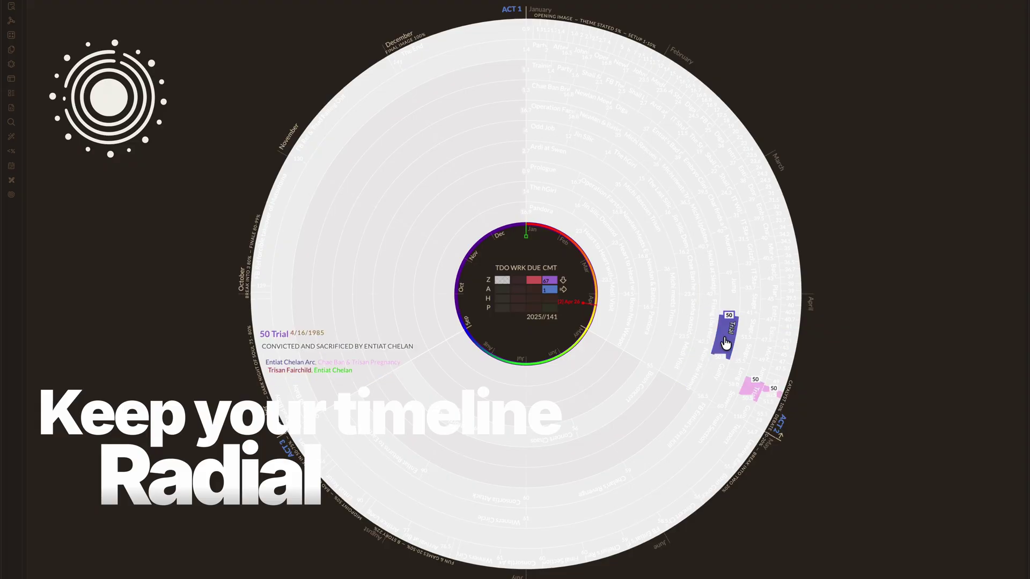
mouse_move(441, 421)
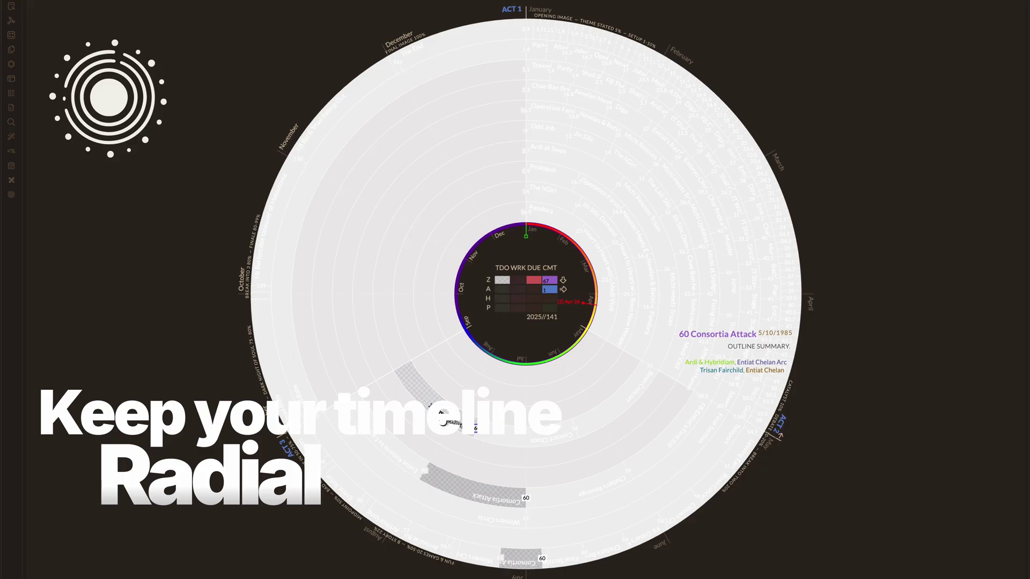
mouse_move(295, 180)
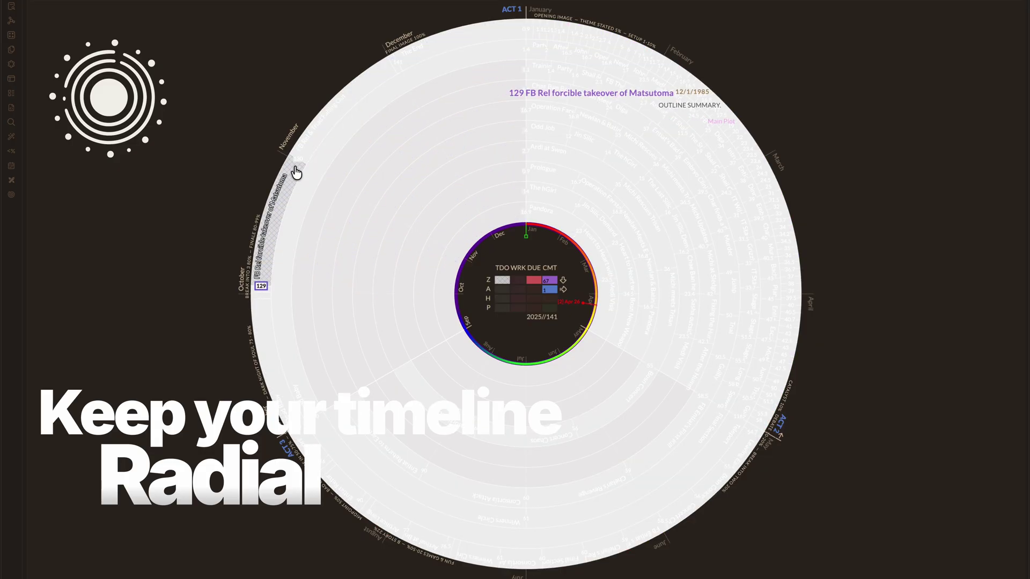
mouse_move(338, 107)
mouse_move(397, 74)
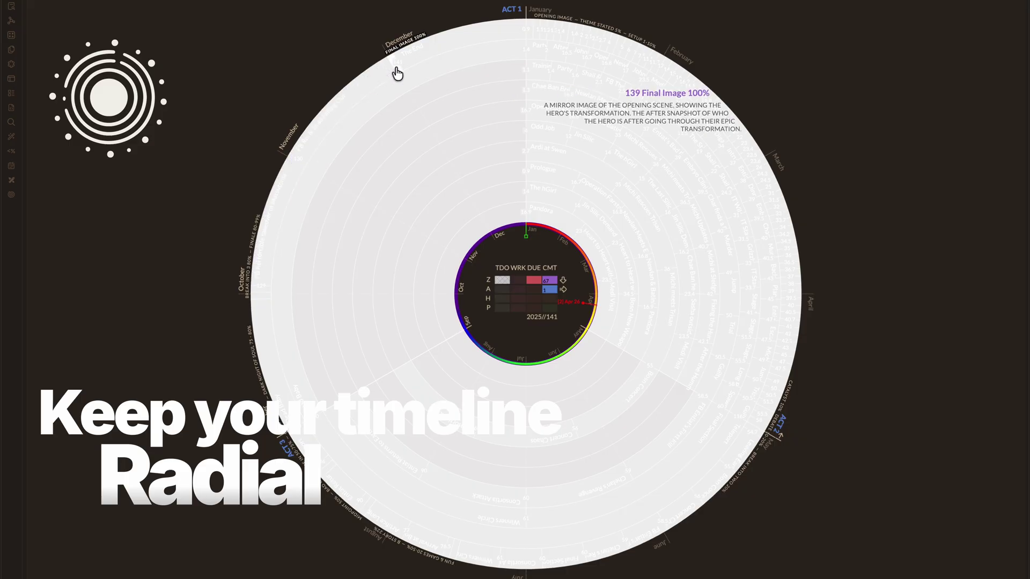